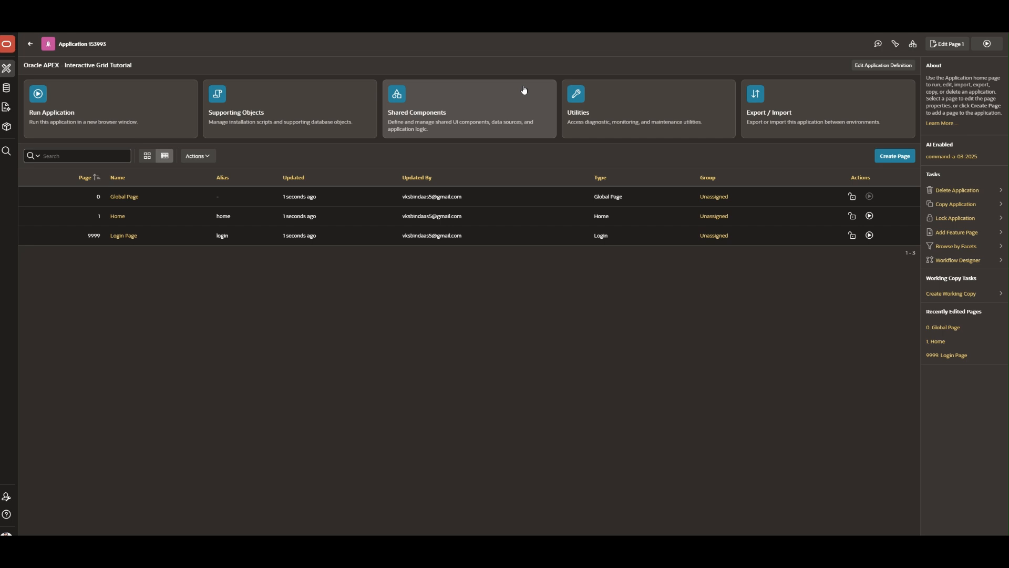
- Build an Interactive Grid page named IG using the IG_EMP table as its source
click(893, 156)
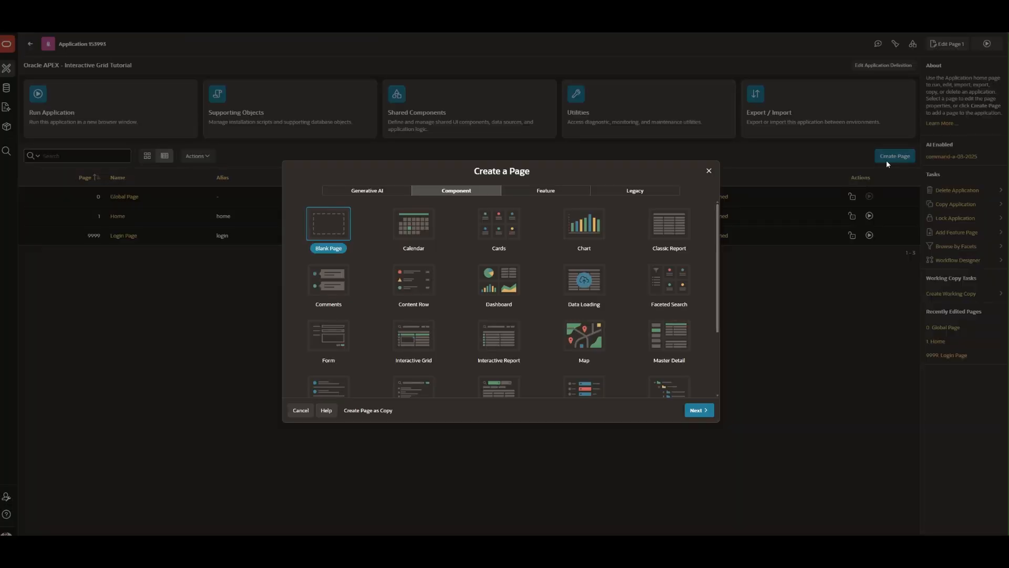
click(408, 342)
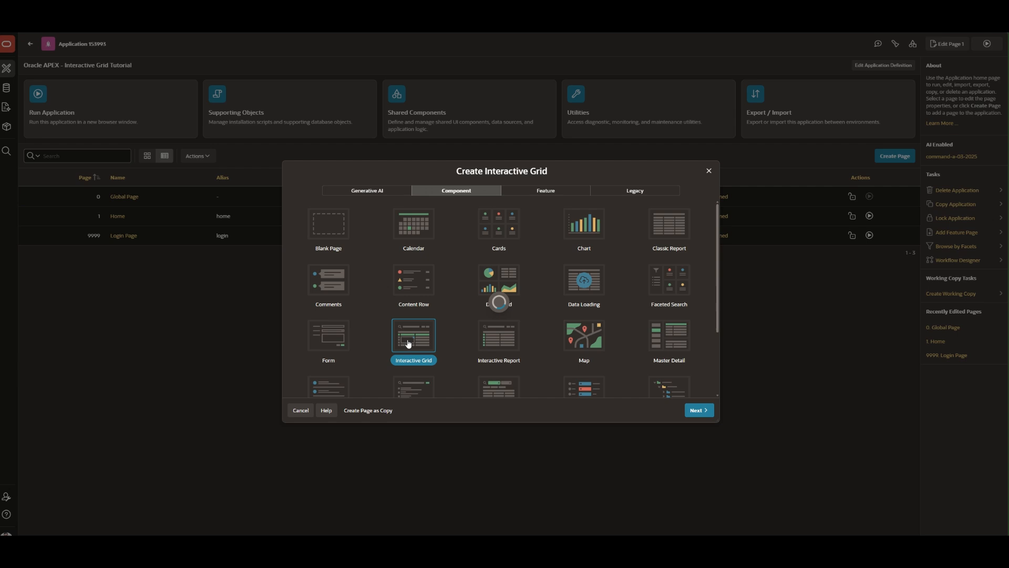
double_click(409, 343)
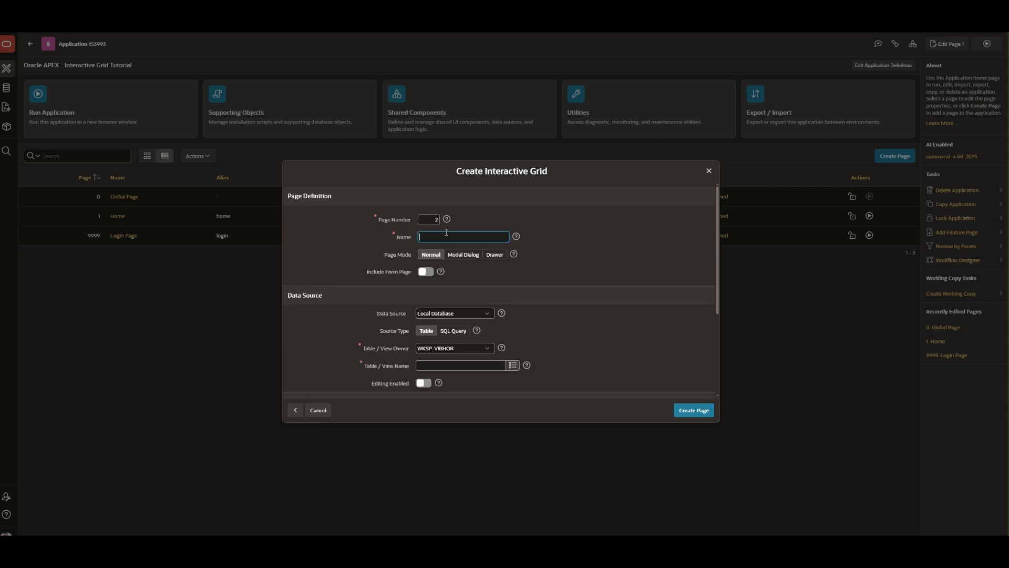
text(IG)
click(513, 365)
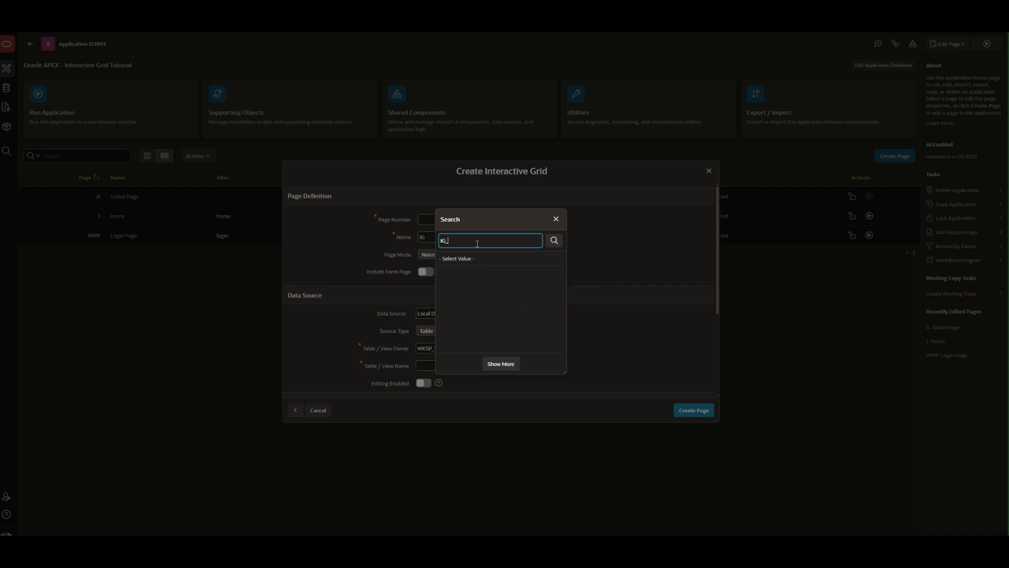
click(464, 273)
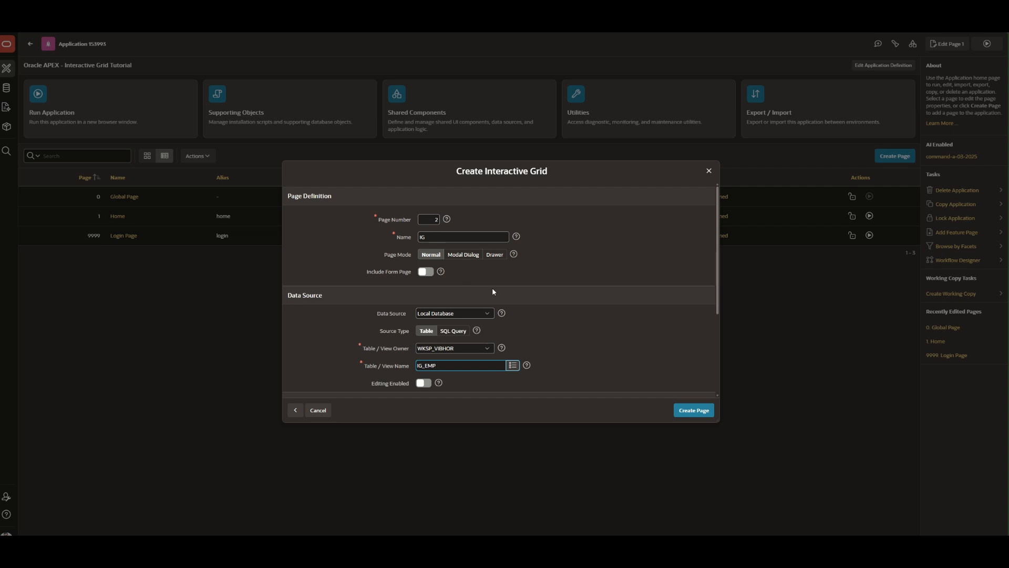
scroll(492, 288, down, 3)
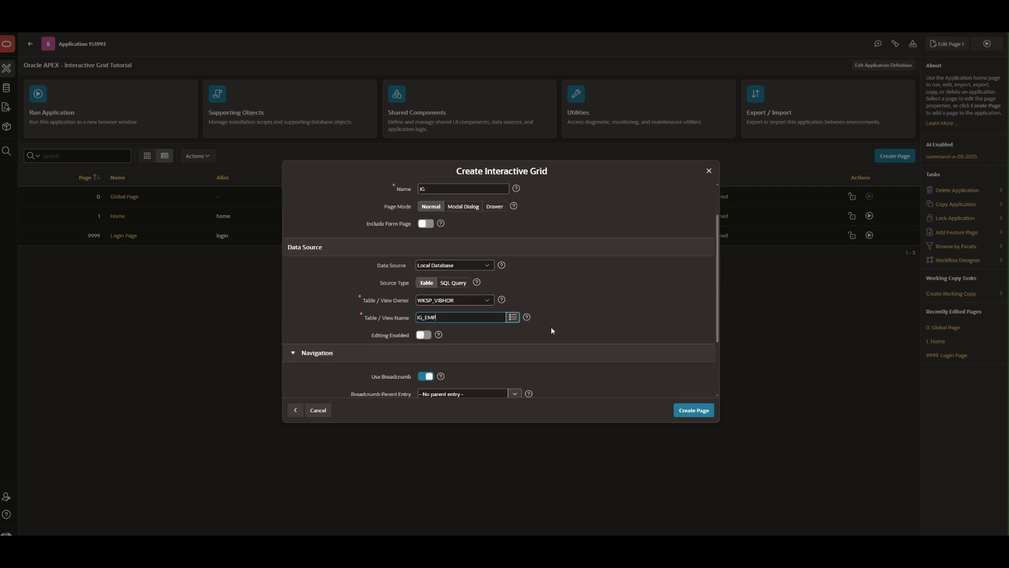
click(692, 413)
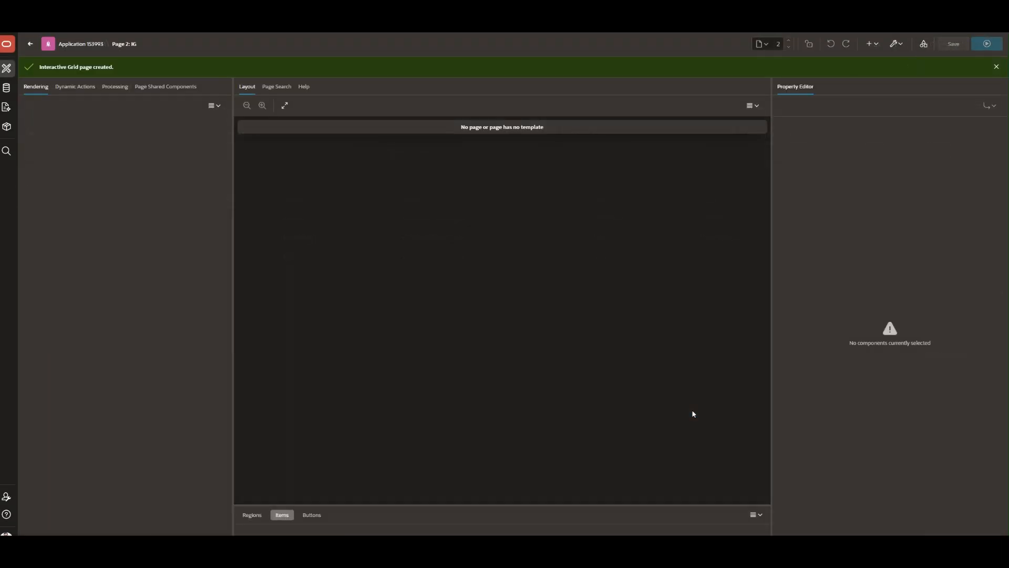
- Run the application and sign in to preview the new IG grid page
click(987, 47)
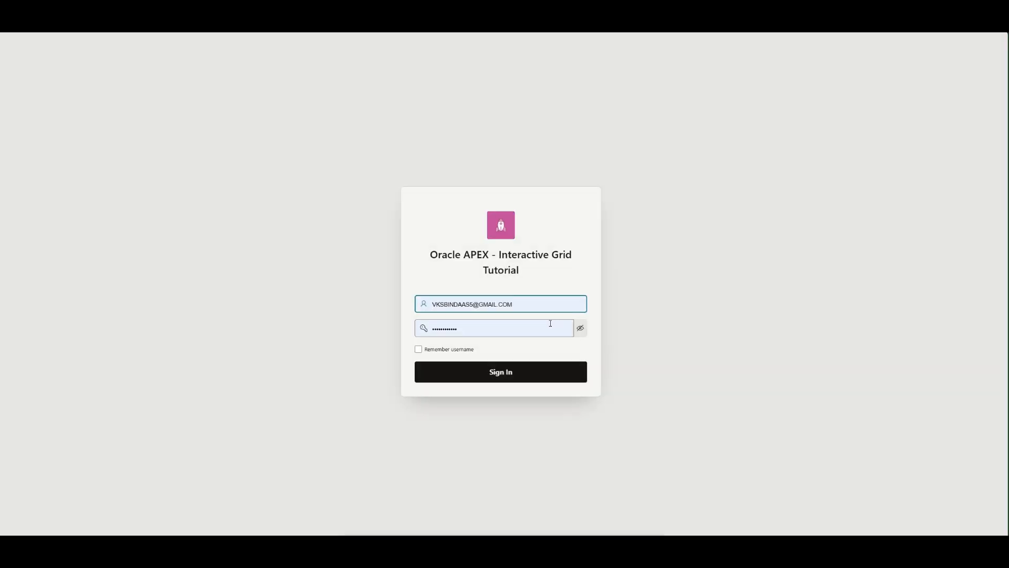
click(521, 368)
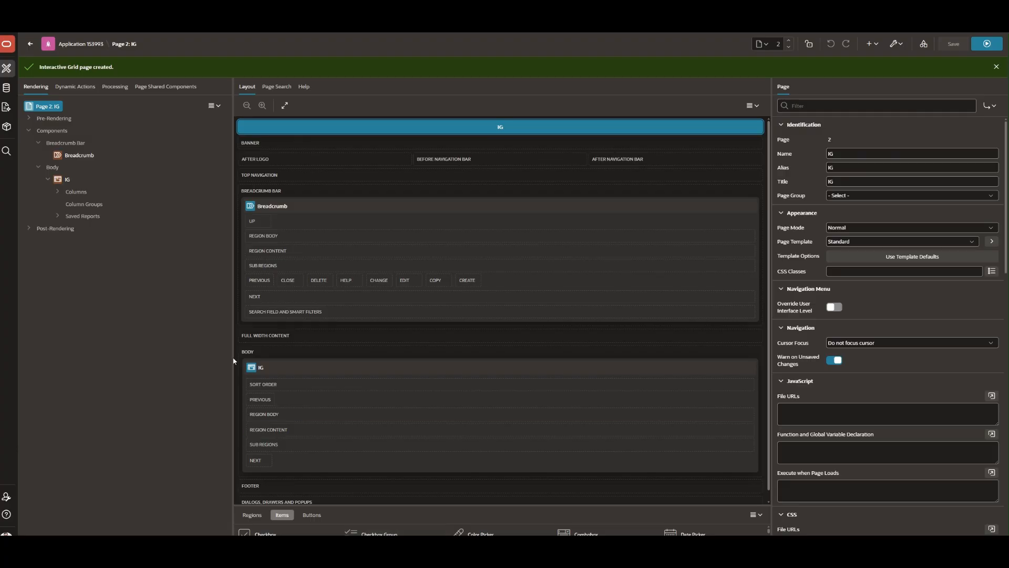
- Turn on Edit > Enabled for the IG grid region, leaving Row Operations unset, and save
click(67, 180)
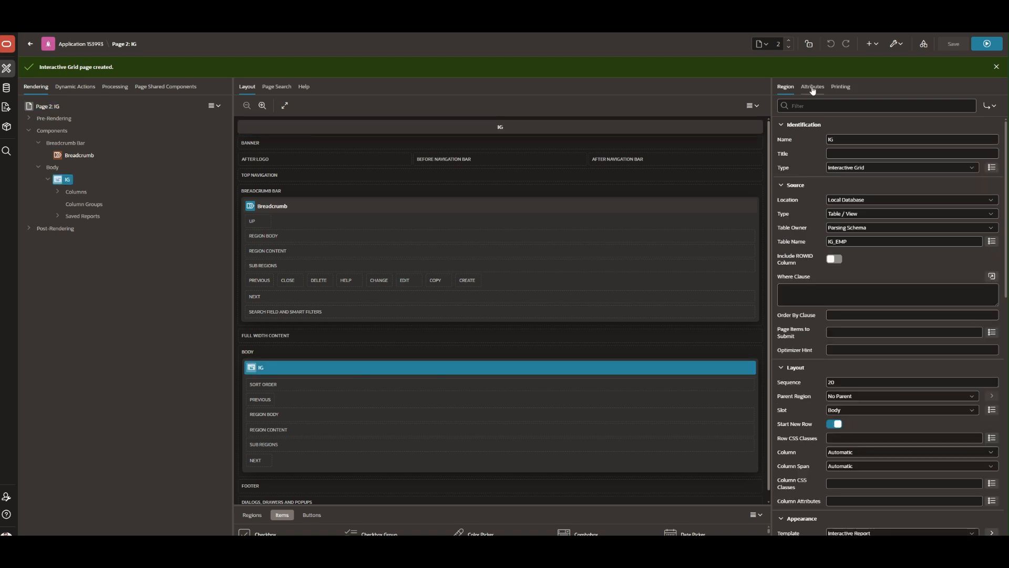
click(813, 88)
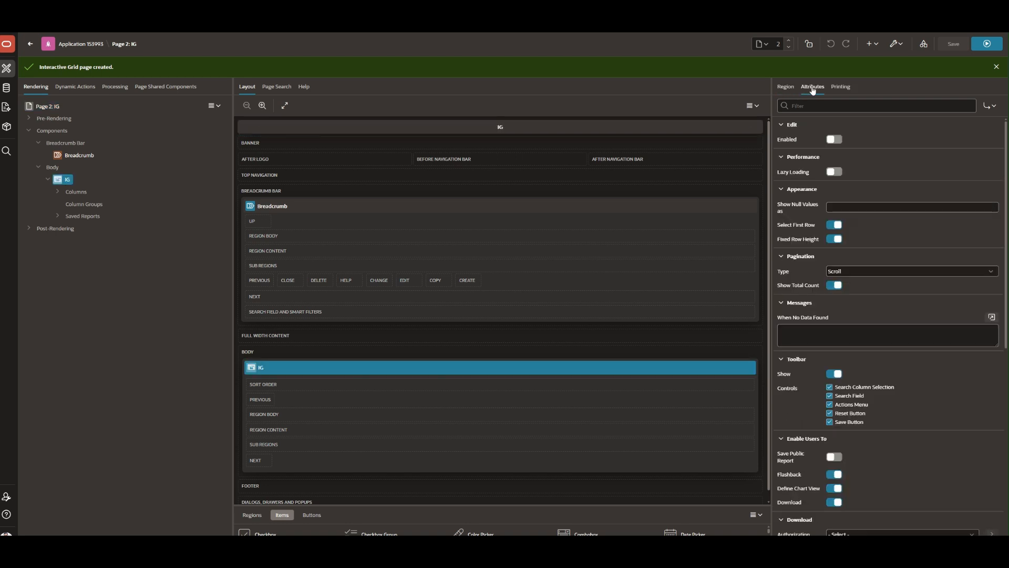
click(835, 141)
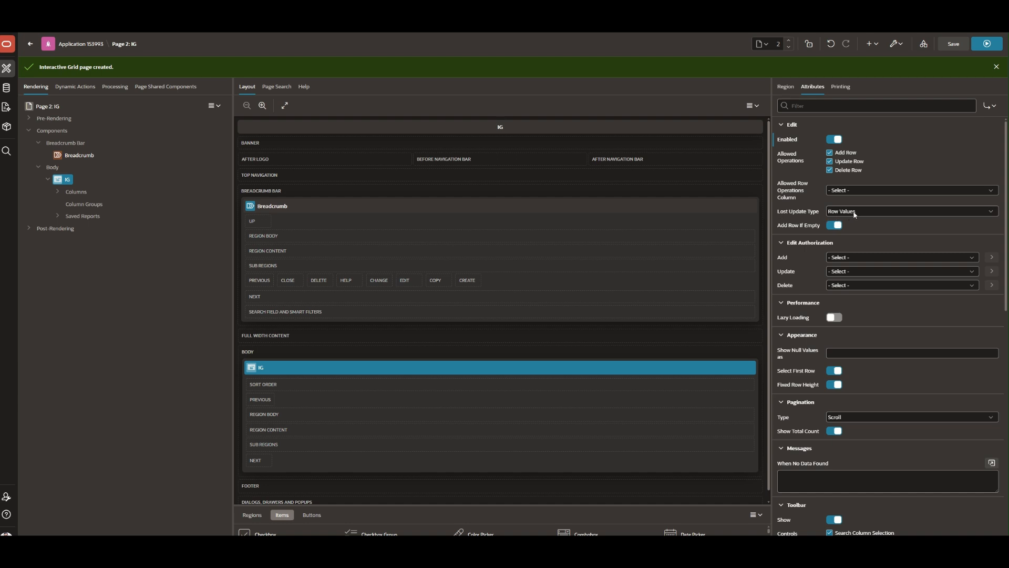
click(859, 190)
click(860, 190)
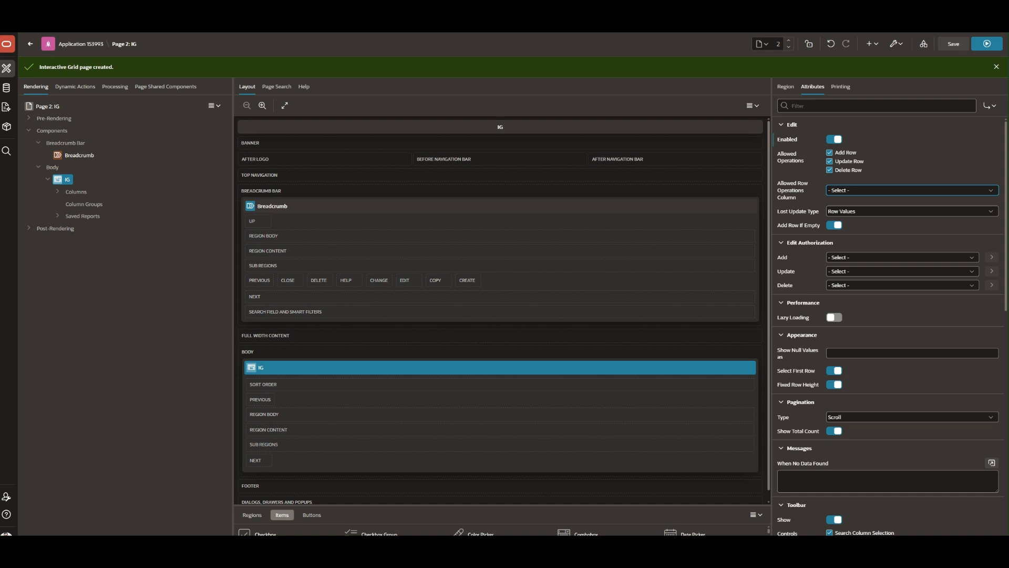
click(785, 182)
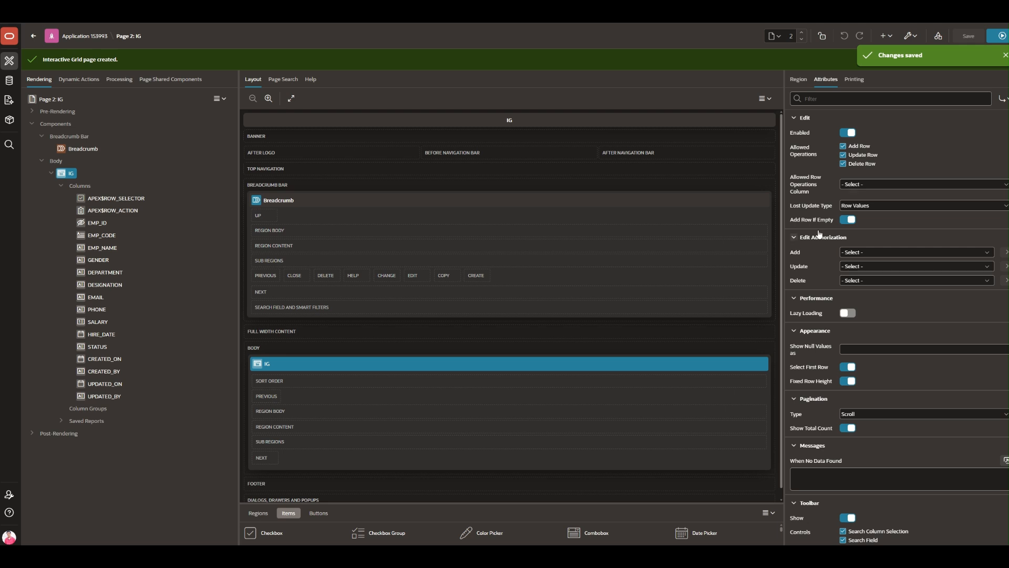
- Keep Scroll pagination and Show Total Count on, then review the remaining grid attributes
scroll(812, 242, down, 1)
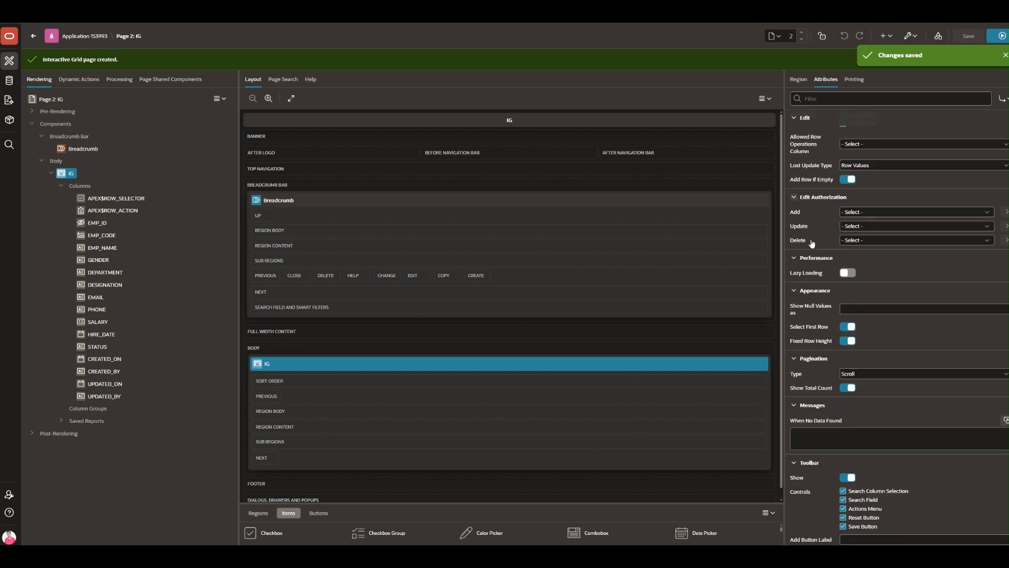
scroll(812, 243, down, 1)
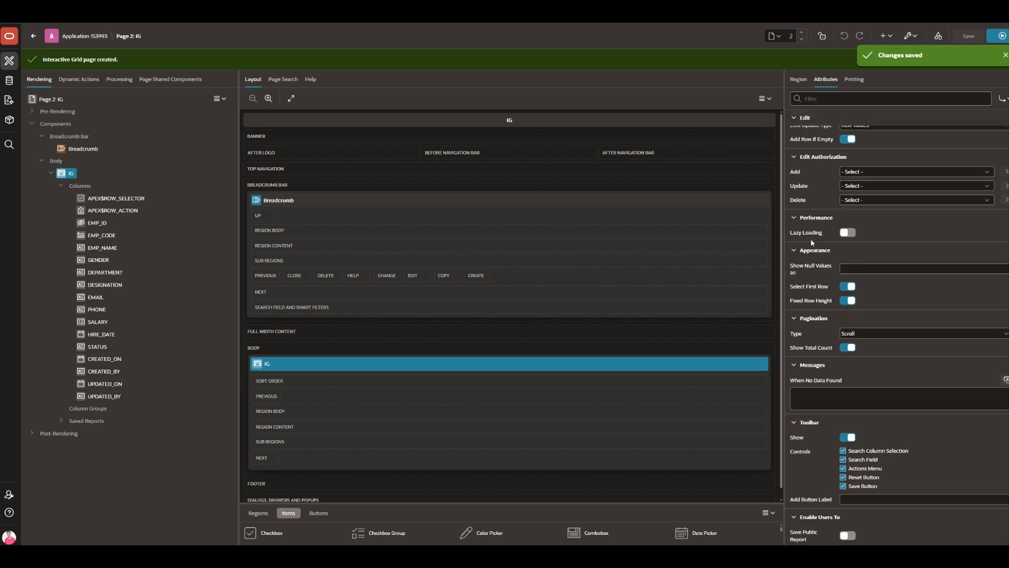
scroll(811, 238, down, 2)
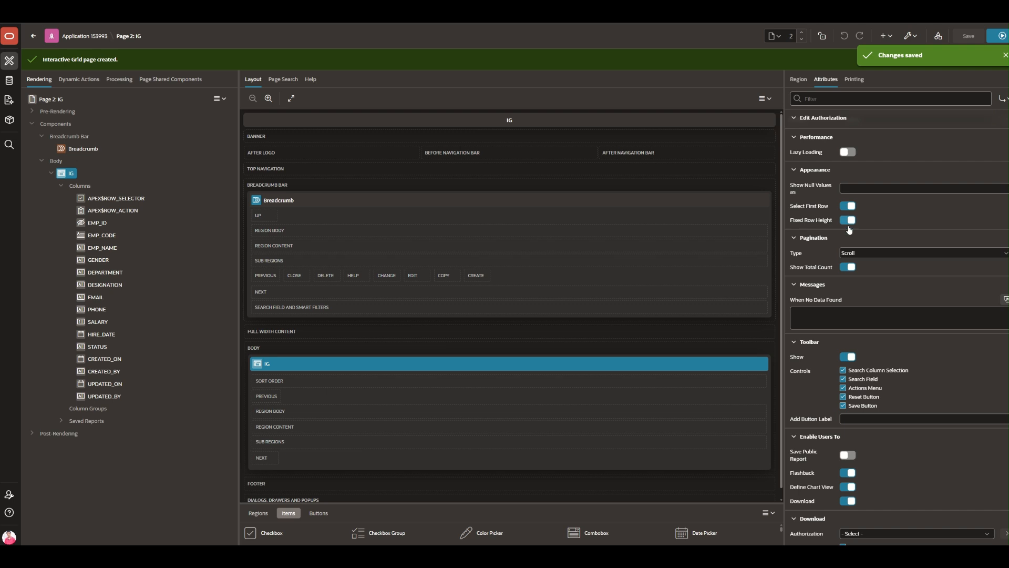
click(860, 254)
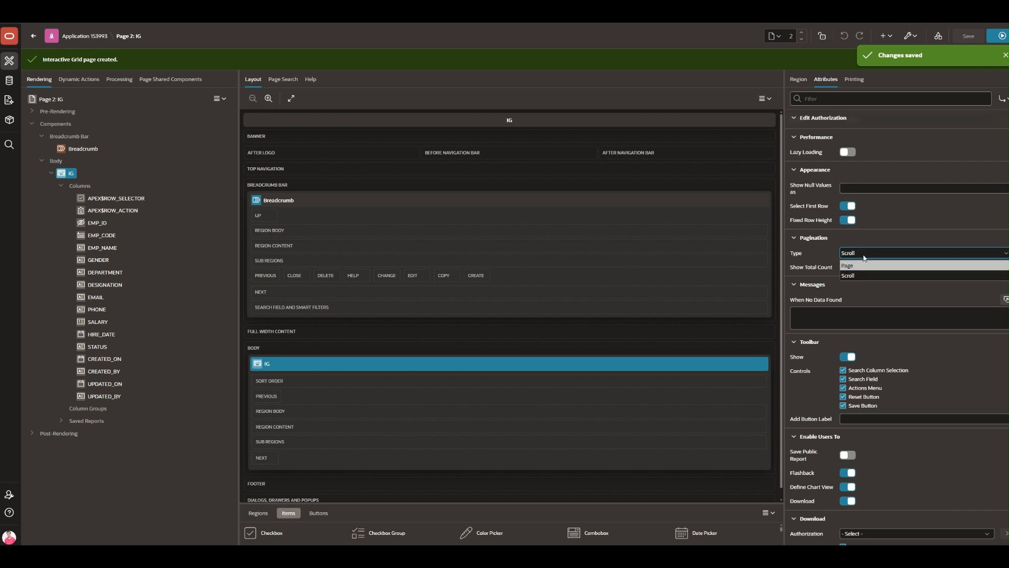
click(865, 252)
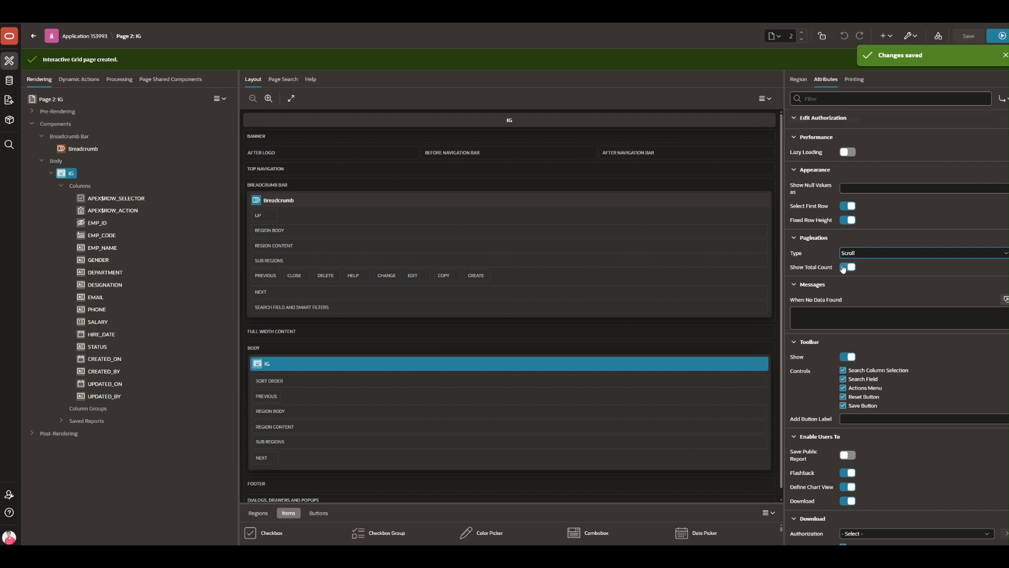
click(852, 267)
scroll(854, 270, down, 3)
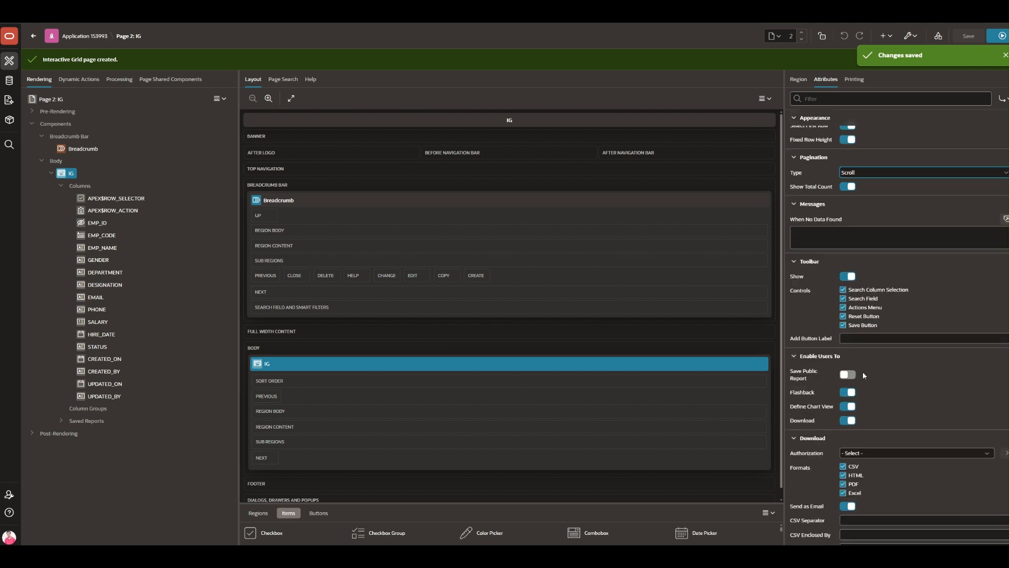
scroll(865, 378, down, 3)
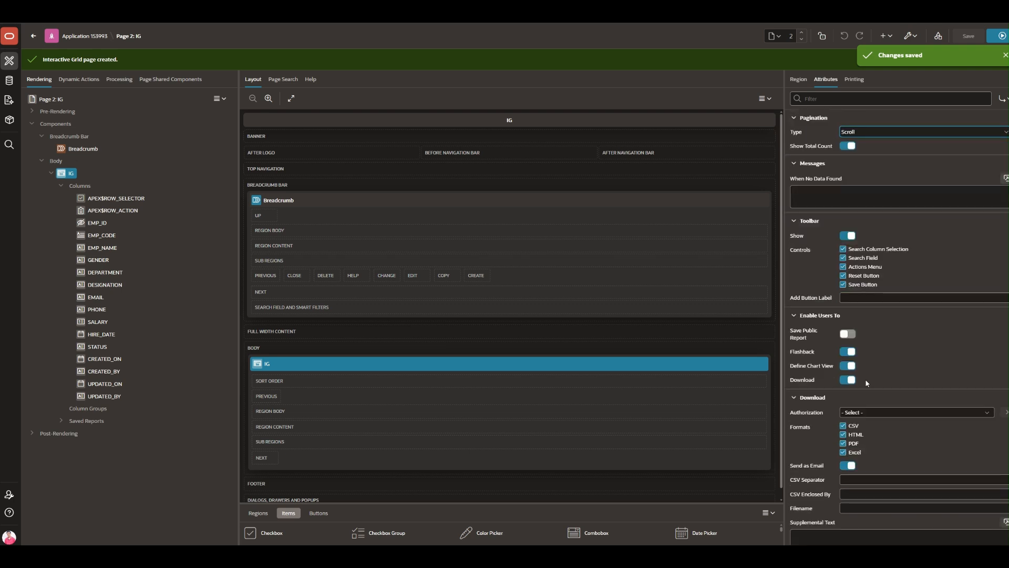
scroll(865, 379, down, 2)
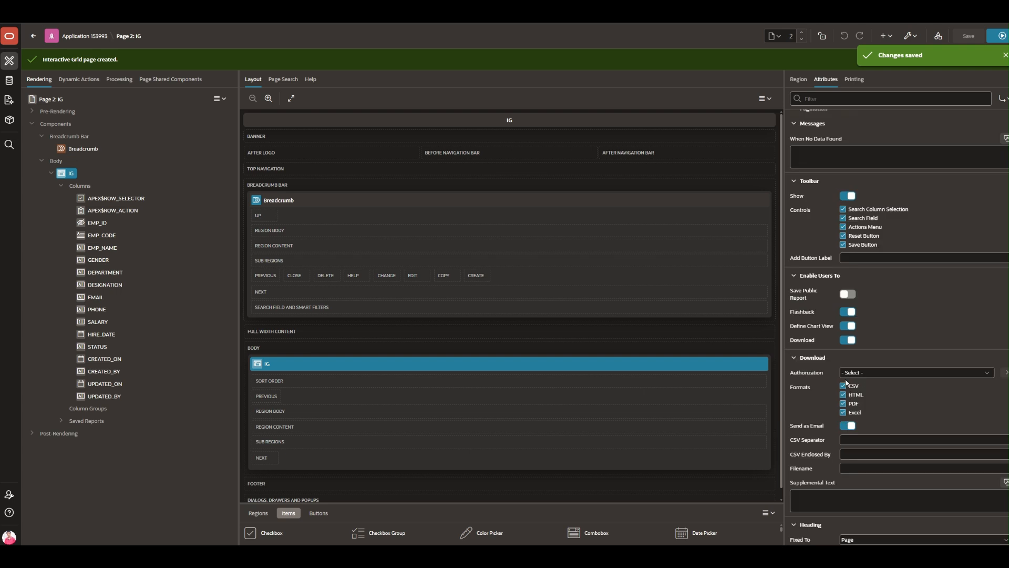
scroll(841, 419, down, 3)
scroll(833, 418, down, 2)
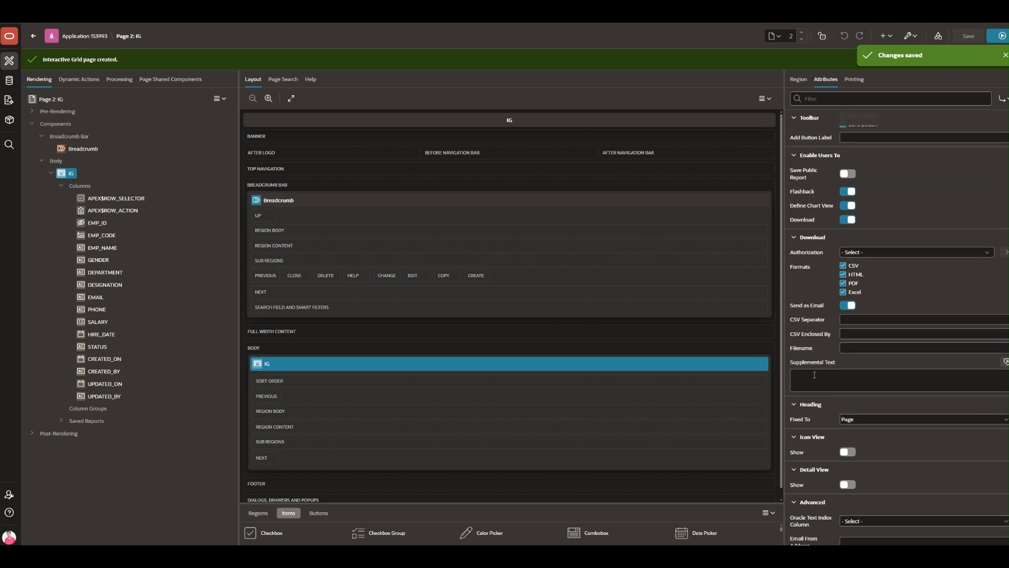
scroll(815, 374, up, 2)
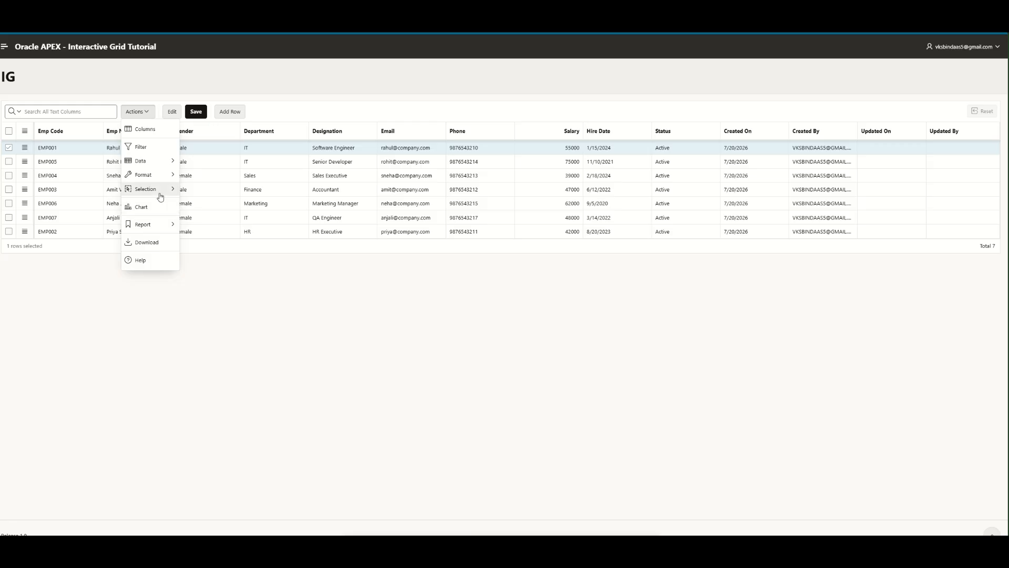
- Open the Aggregation dialog from the grid's Actions > Data menu
mouse_move(161, 195)
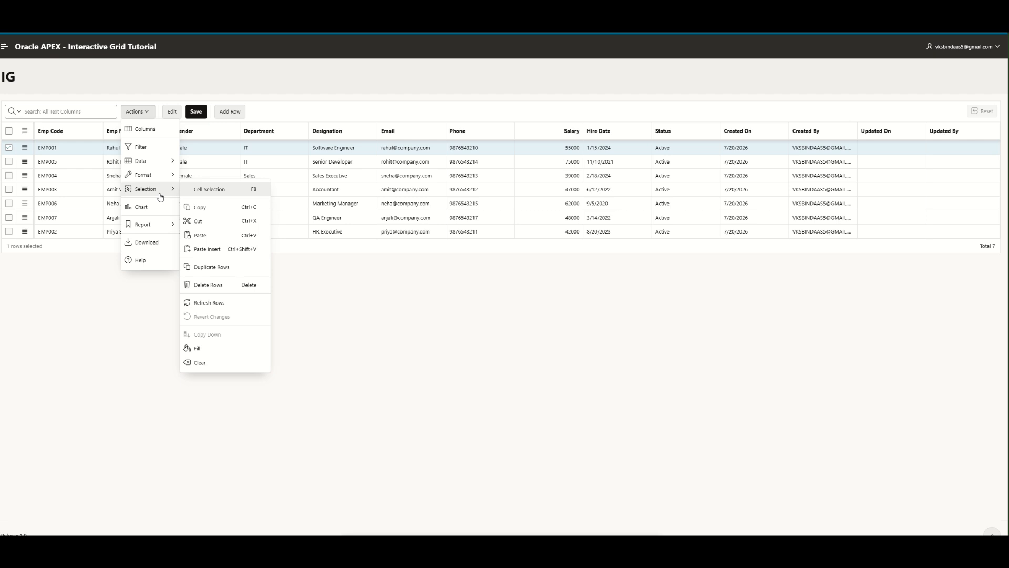
mouse_move(165, 175)
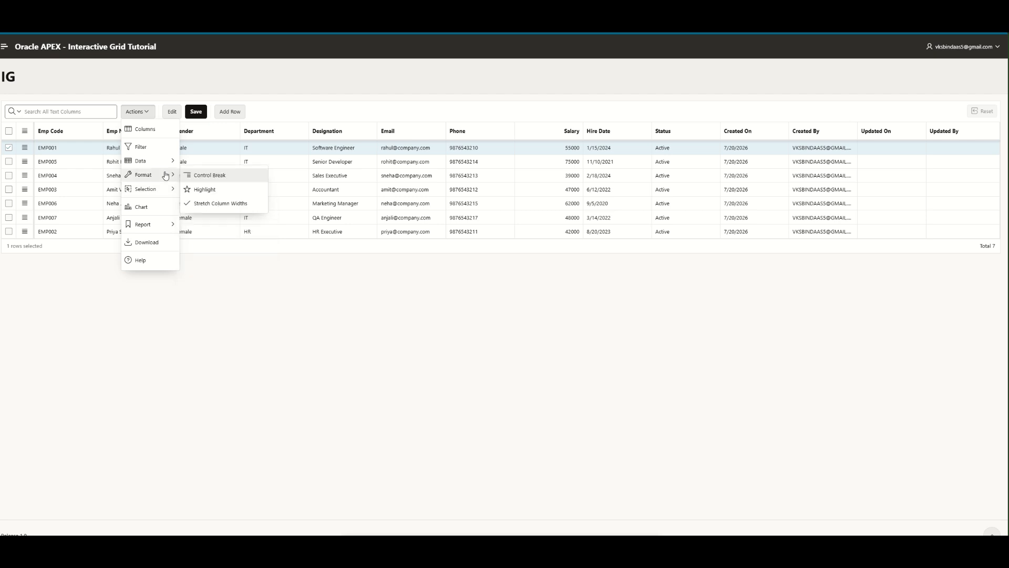
click(201, 176)
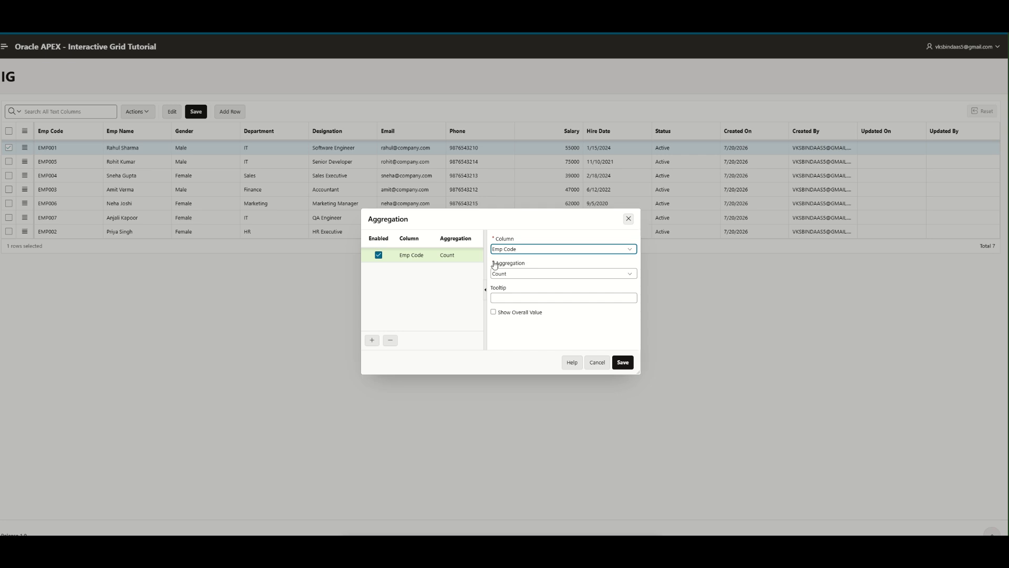
- Add a Count aggregate on Department with the overall value shown
click(537, 252)
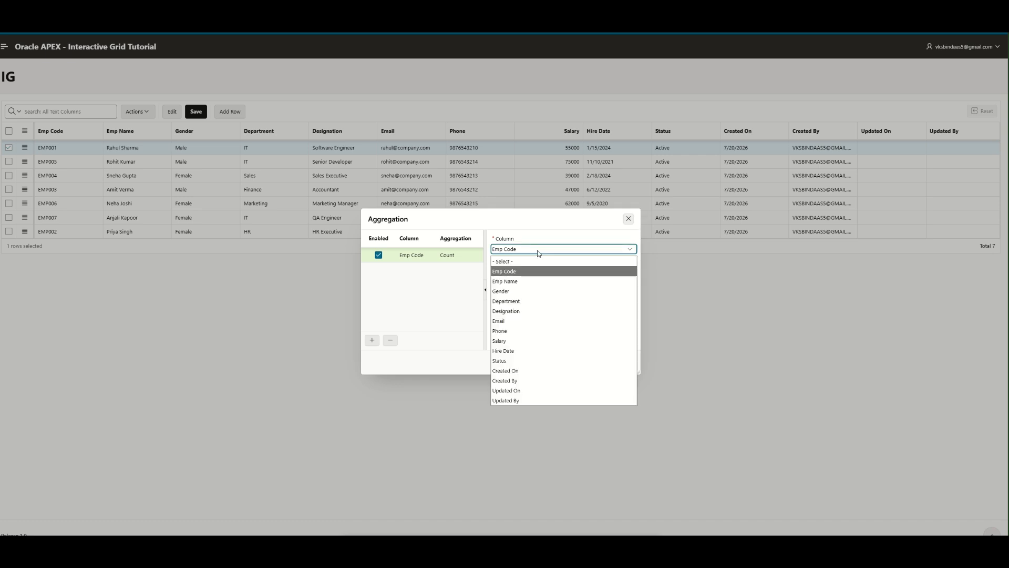
click(541, 301)
click(544, 274)
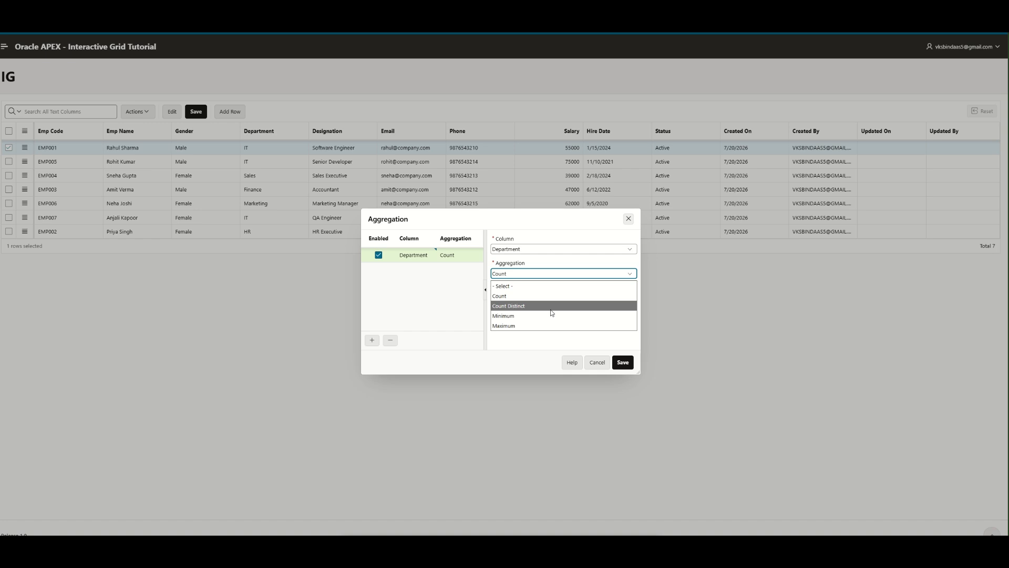
click(549, 296)
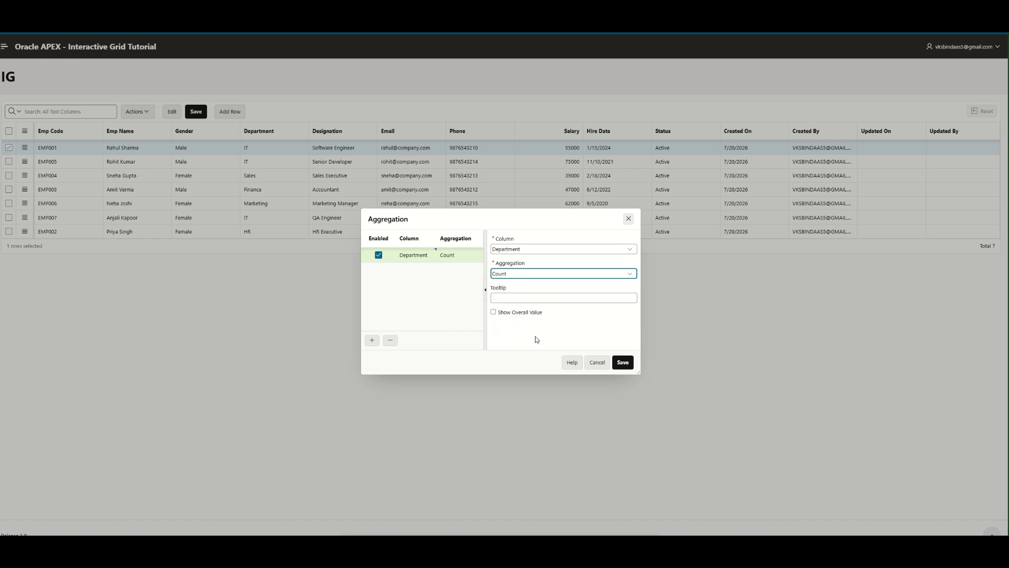
click(493, 312)
click(621, 364)
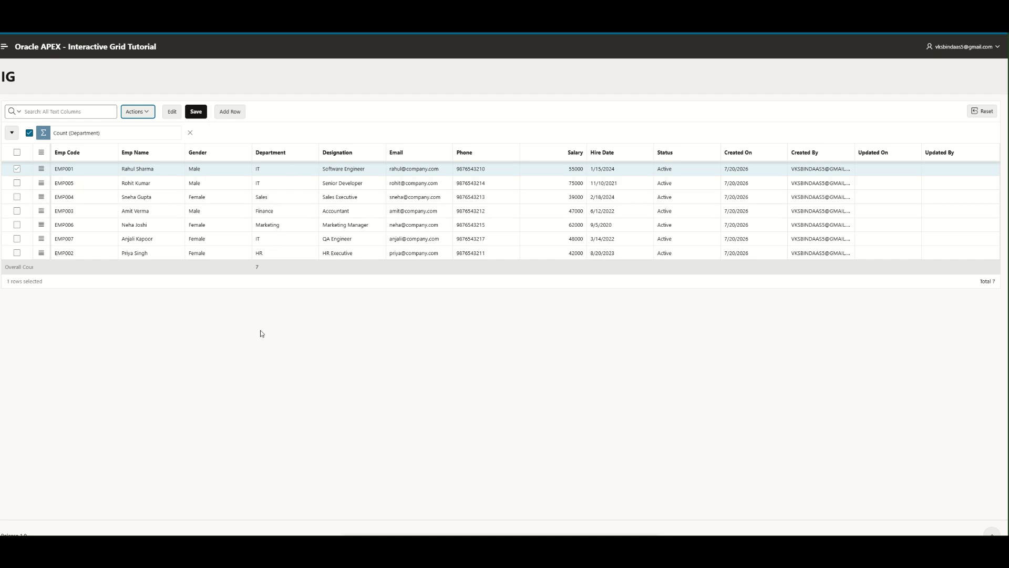
- Remove the Department count and add a Count on Salary with the overall value shown
click(189, 132)
click(138, 111)
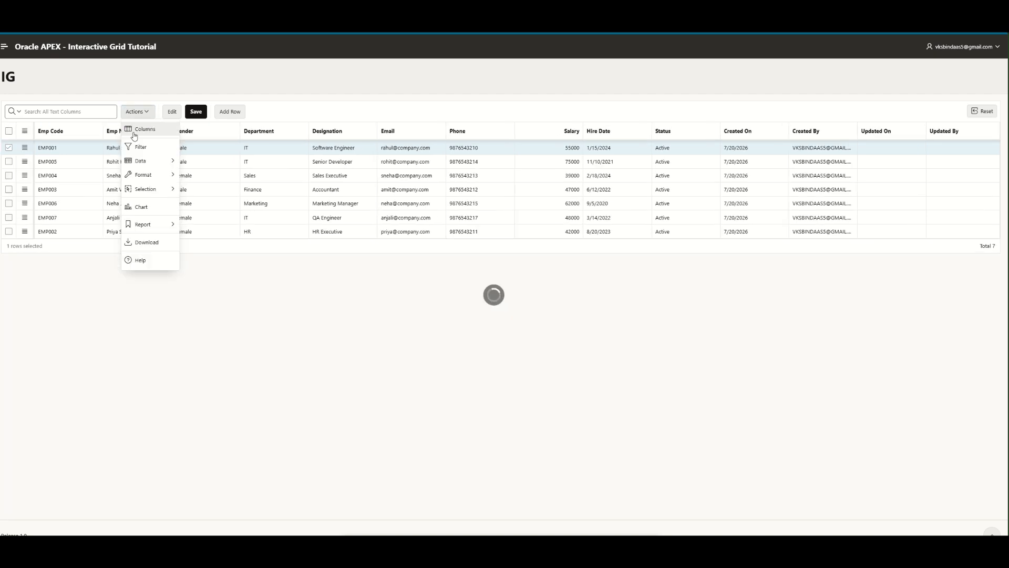
mouse_move(153, 160)
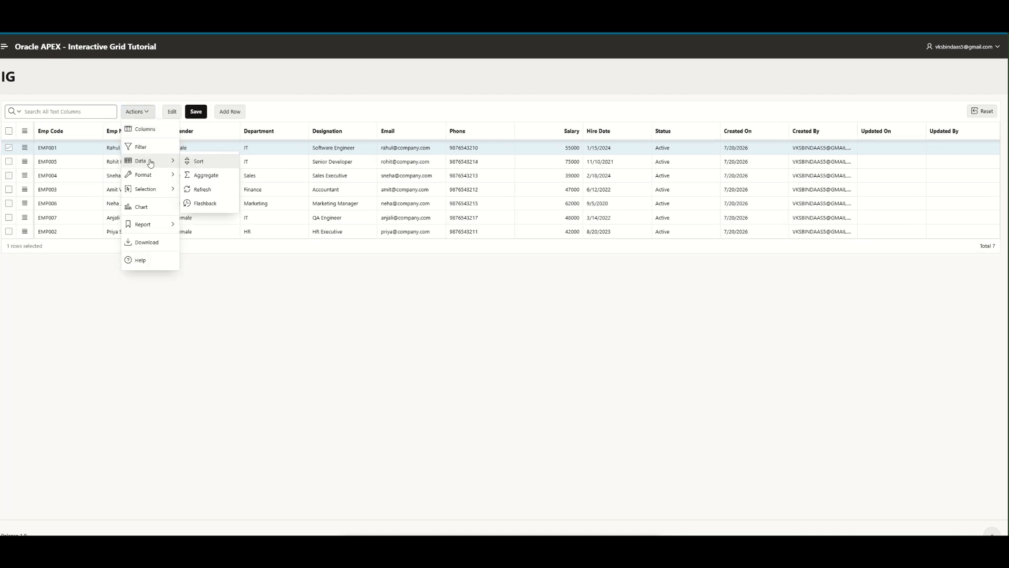
click(195, 177)
click(519, 249)
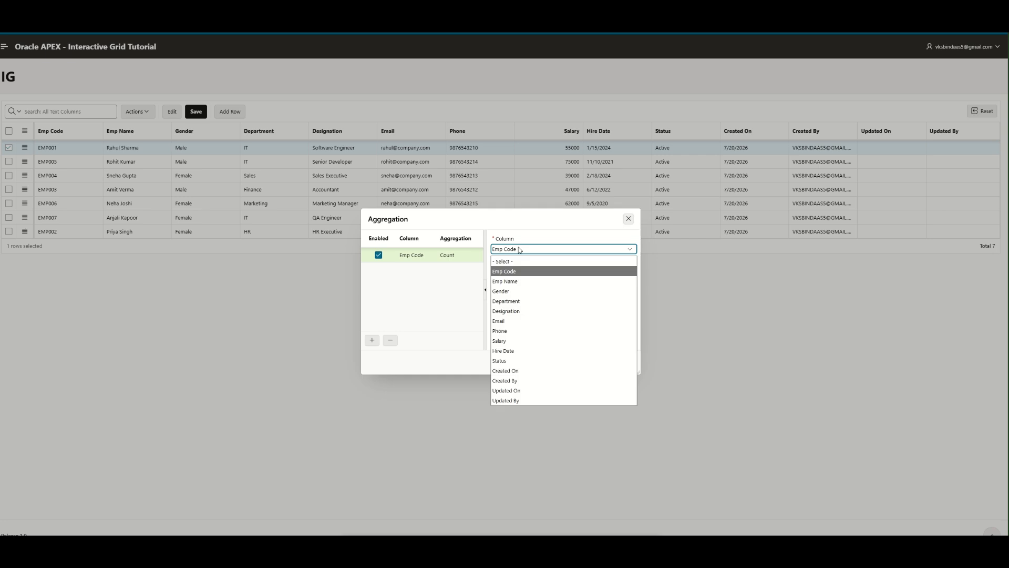
click(521, 301)
click(528, 274)
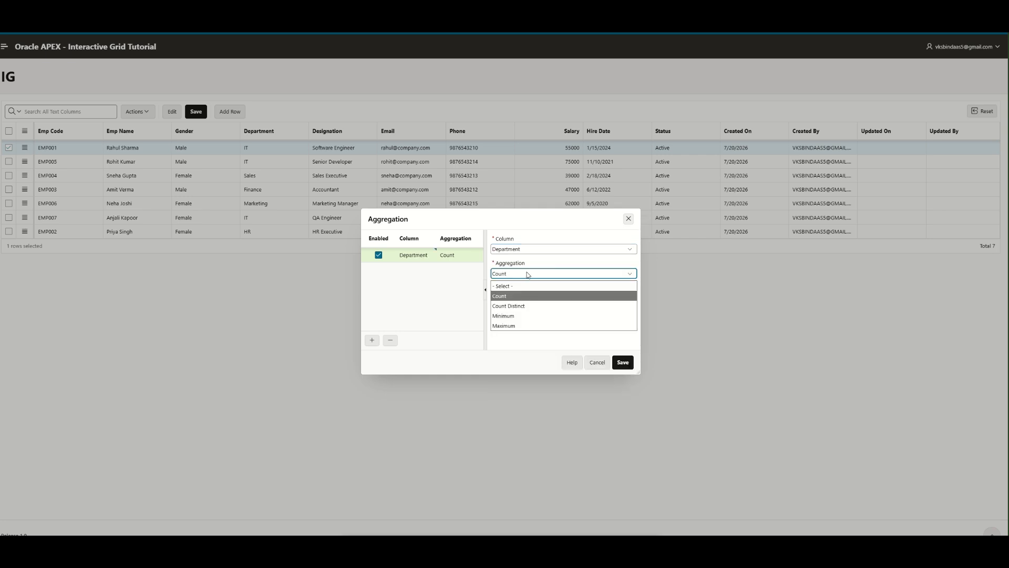
click(527, 249)
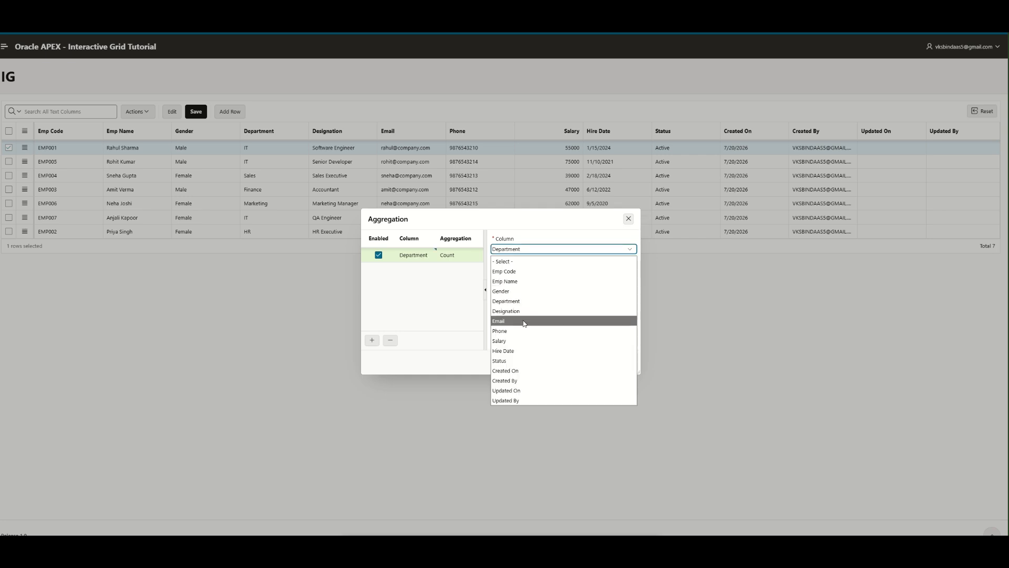
click(526, 338)
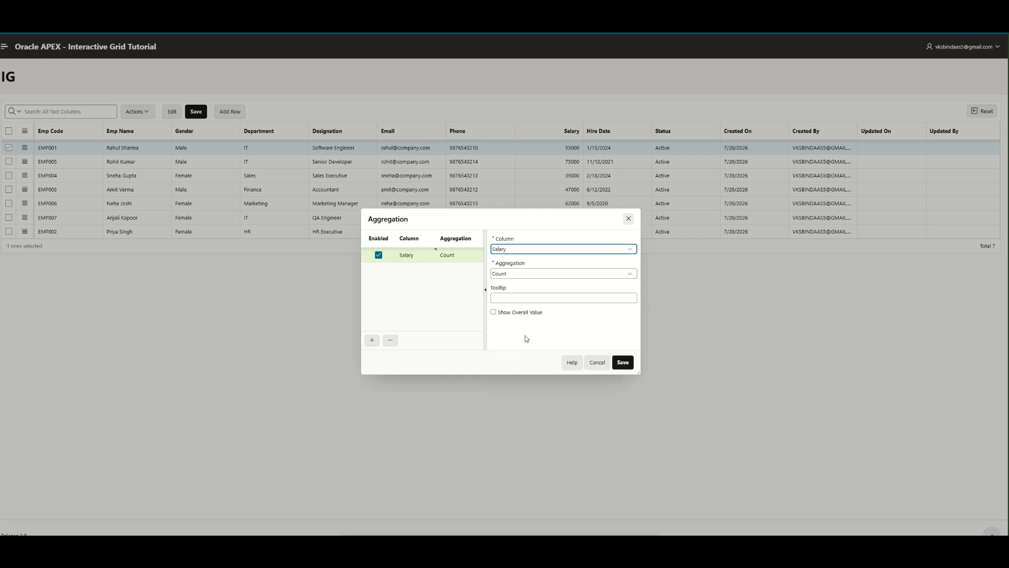
click(531, 275)
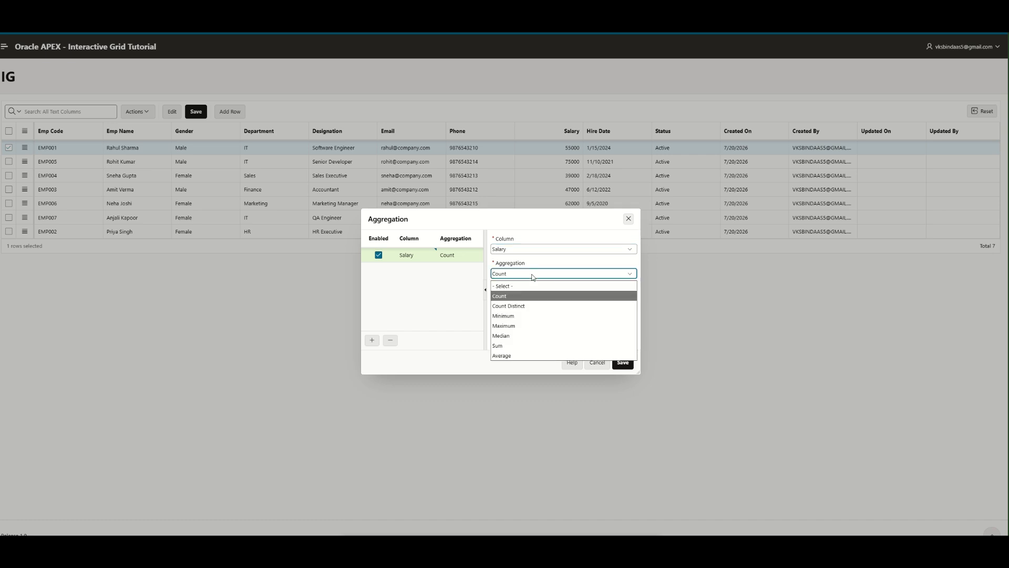
click(532, 273)
click(493, 311)
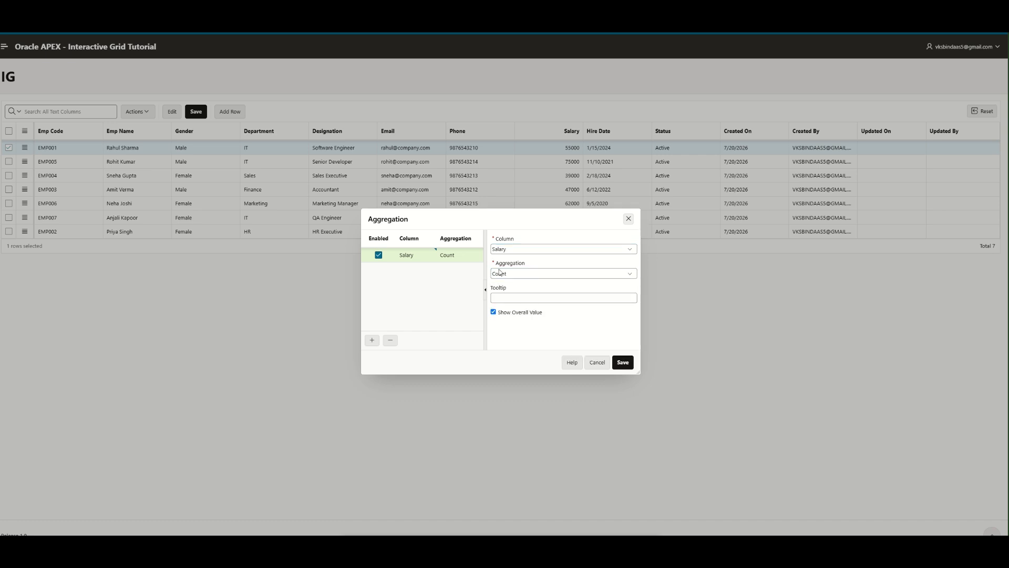
click(622, 363)
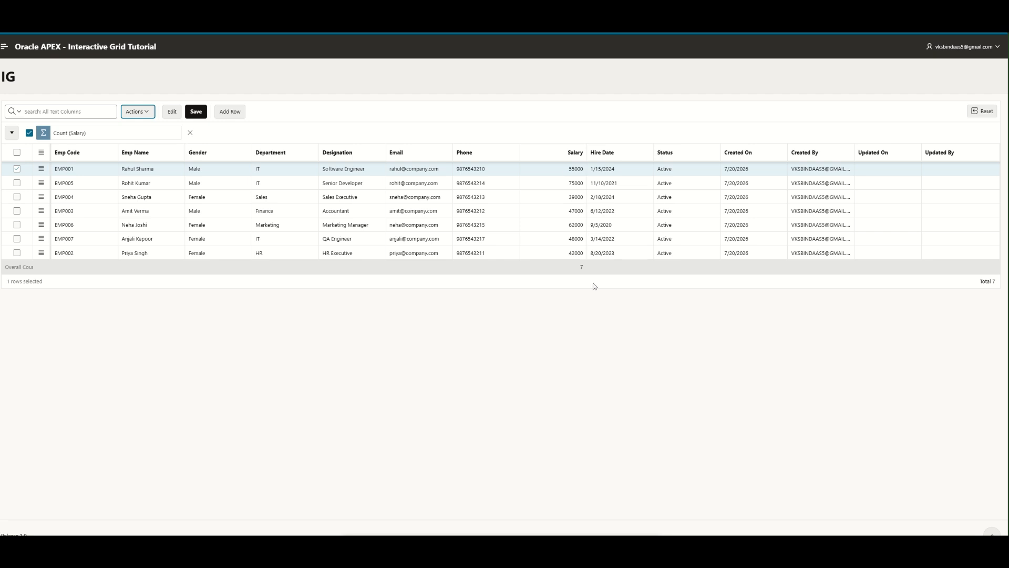
- Replace the Count (Salary) aggregate with a Maximum on Salary, showing 75000
click(190, 133)
click(149, 111)
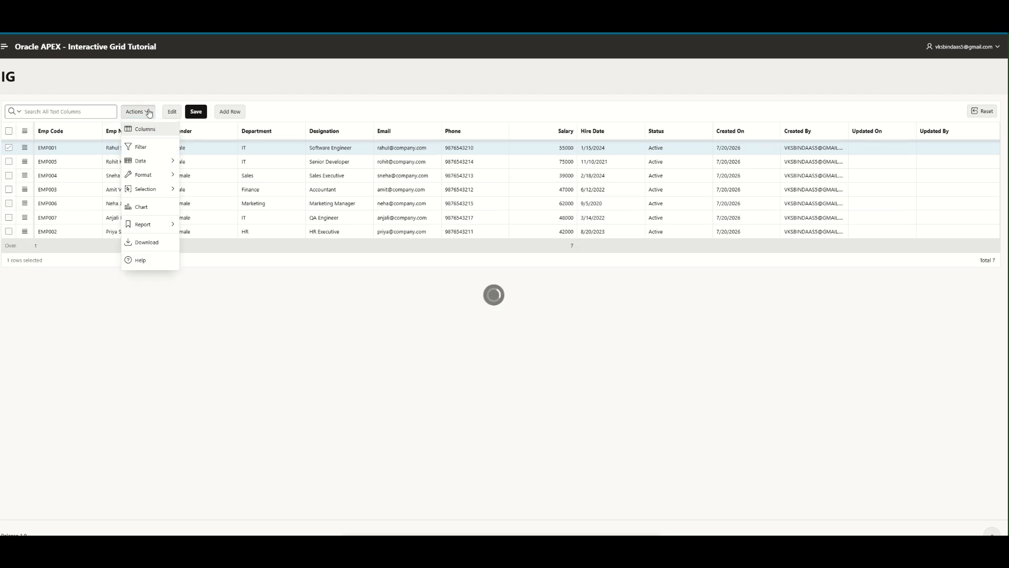
mouse_move(141, 161)
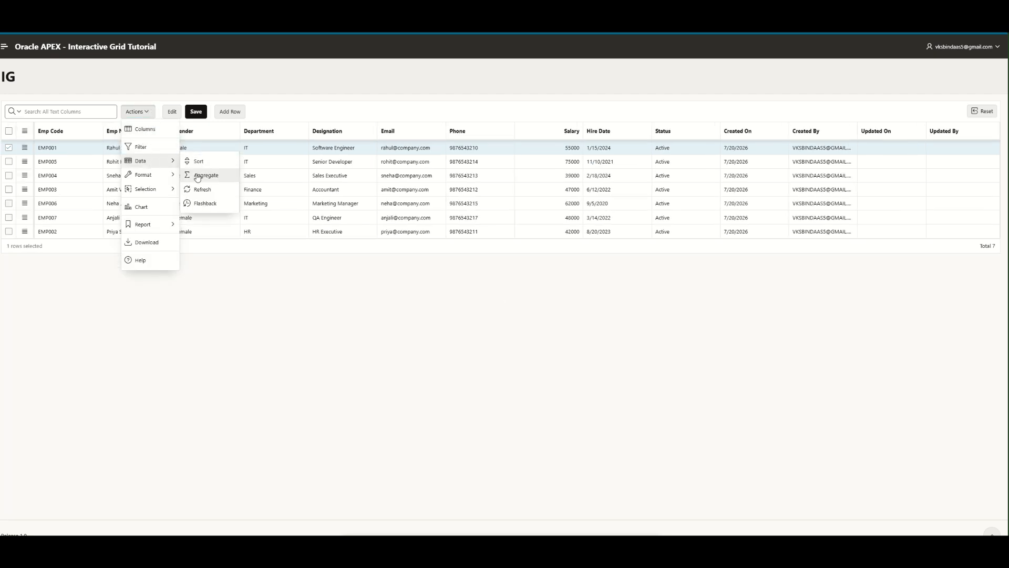
click(198, 178)
click(536, 249)
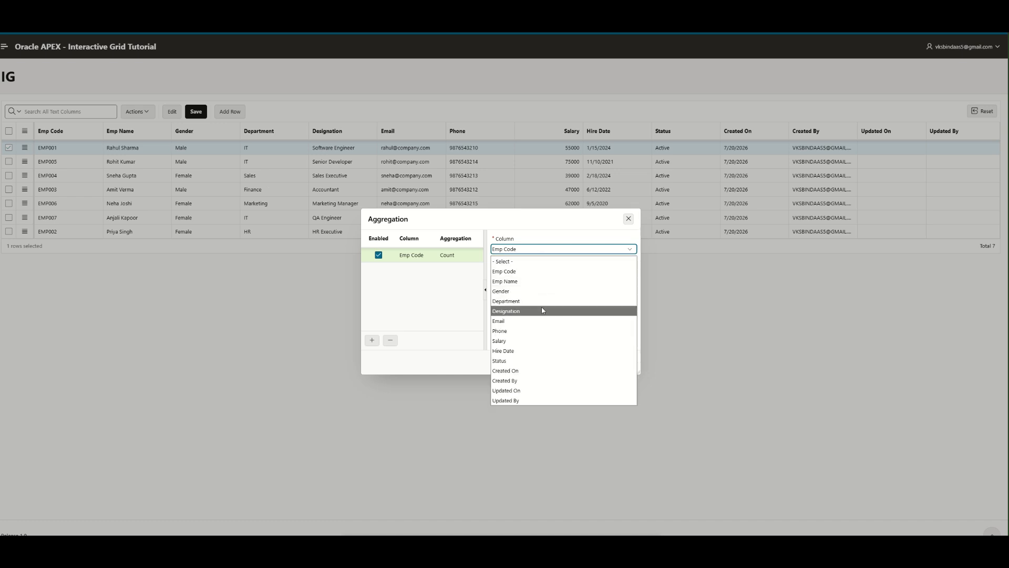
click(543, 340)
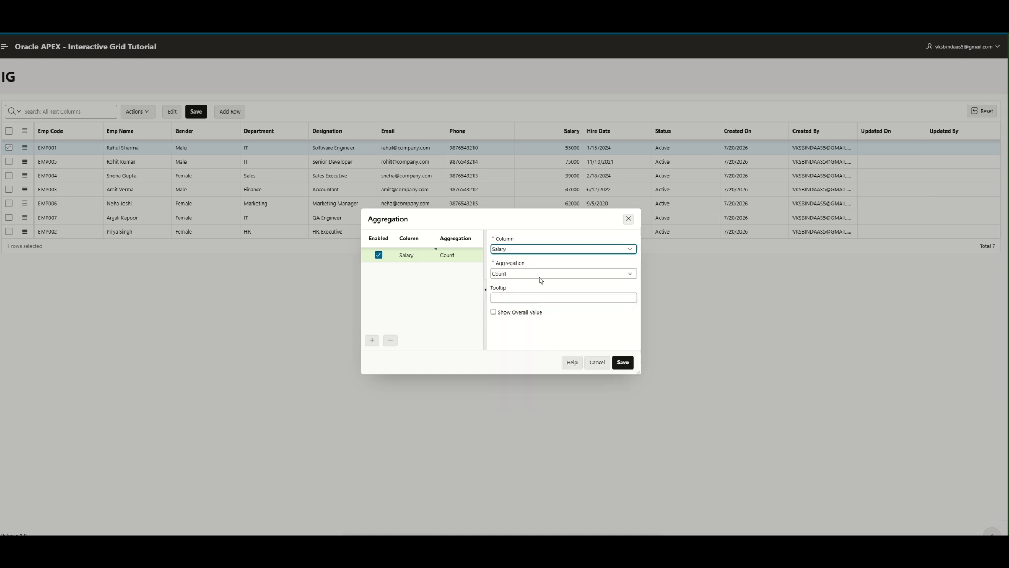
click(541, 274)
click(539, 325)
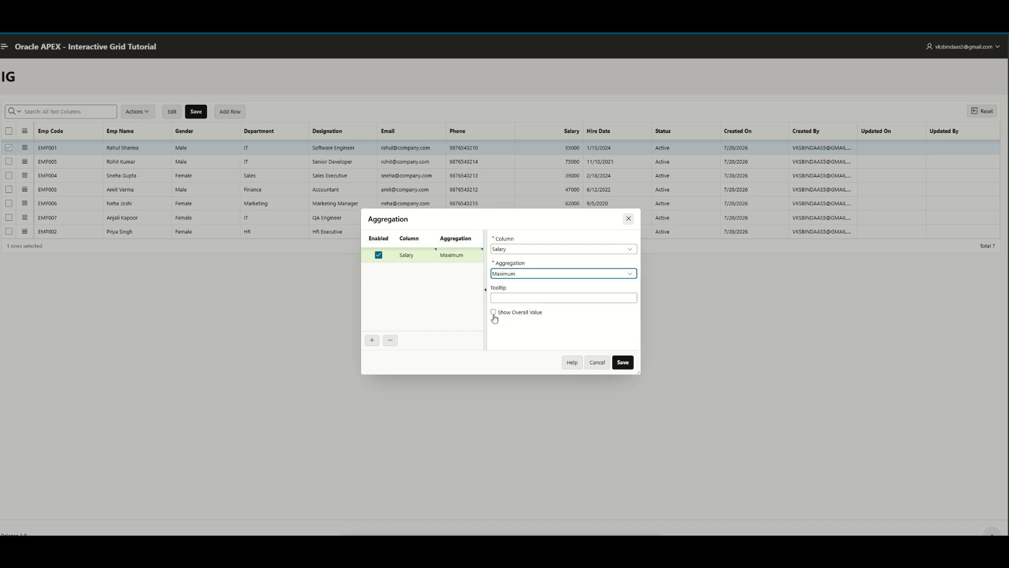
click(622, 362)
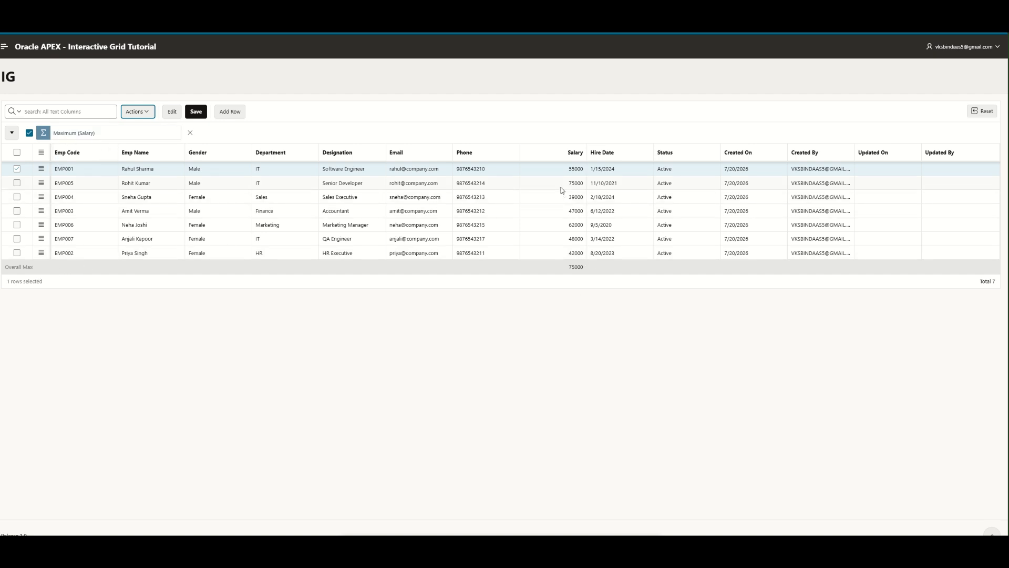
- Switch the Salary aggregation from Maximum to Sum, giving a total of 368000
click(140, 113)
mouse_move(155, 160)
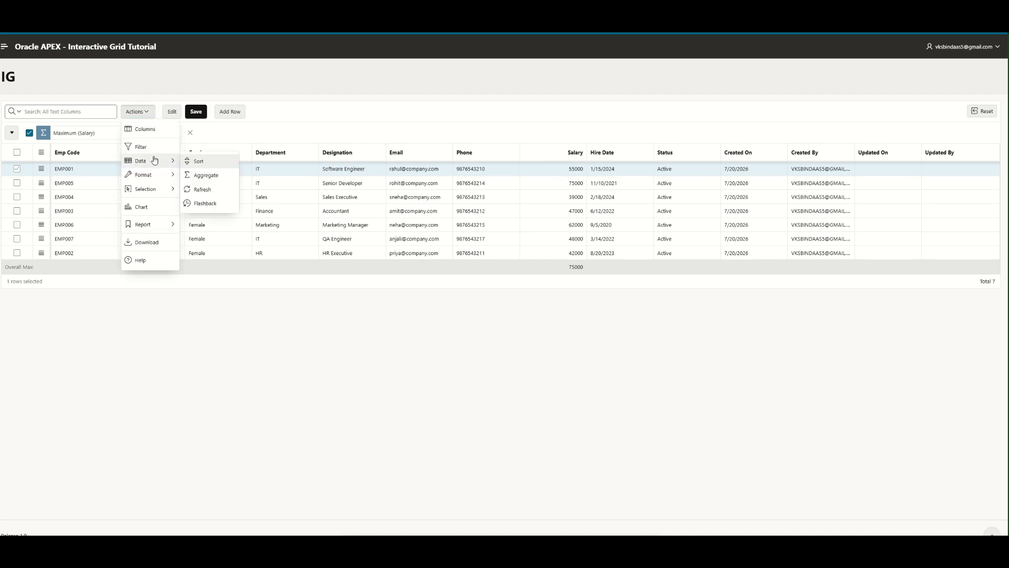
click(205, 175)
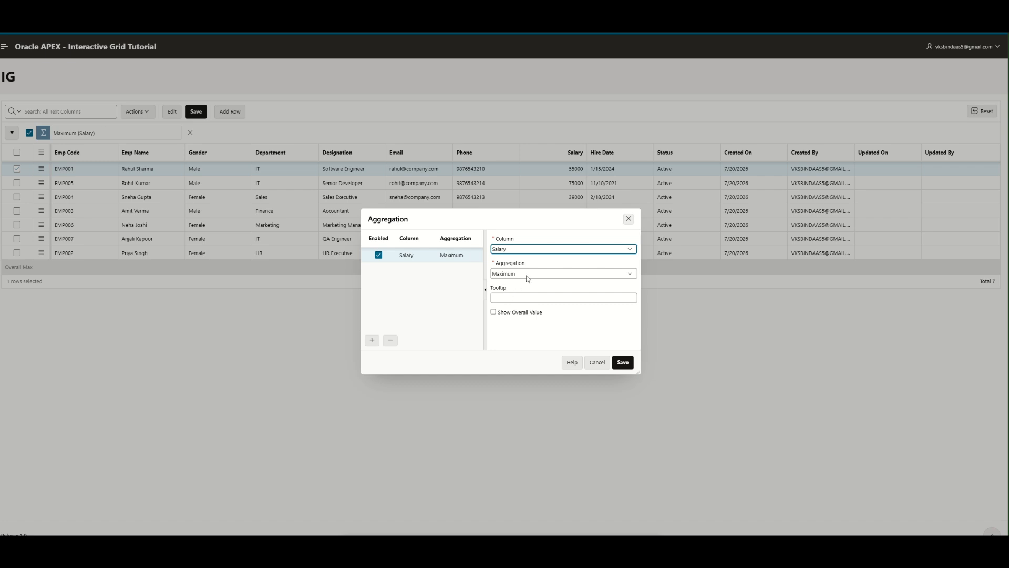
click(541, 275)
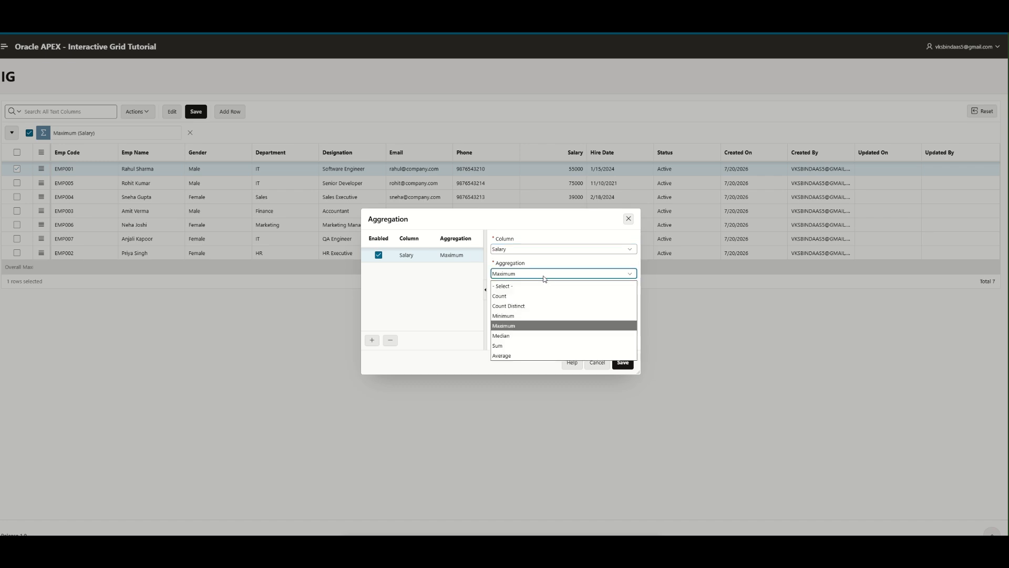
click(542, 346)
click(623, 362)
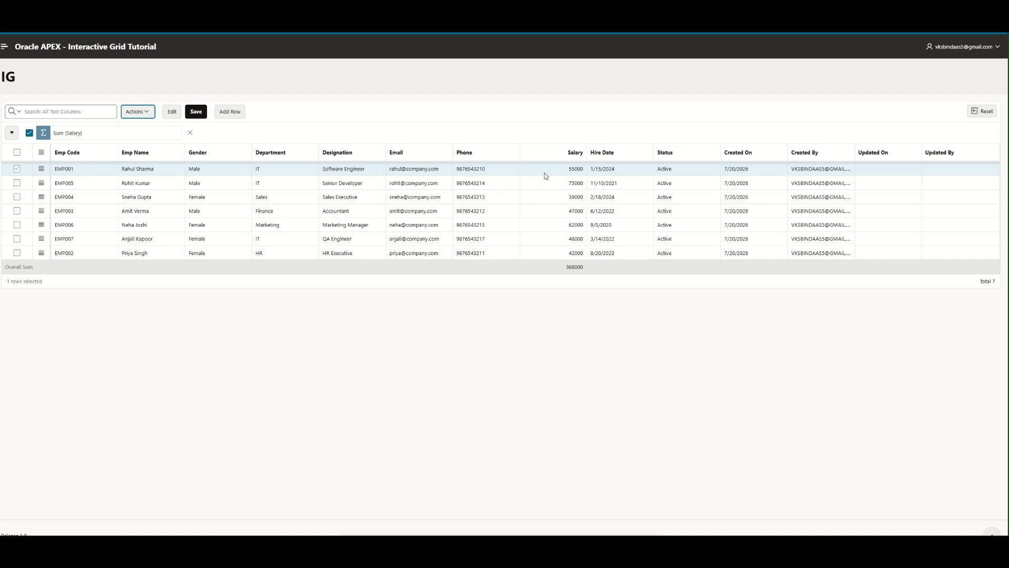
click(570, 270)
- Change the Salary aggregate to Median (48000), then select the EMP005 and EMP007 salaries
click(139, 112)
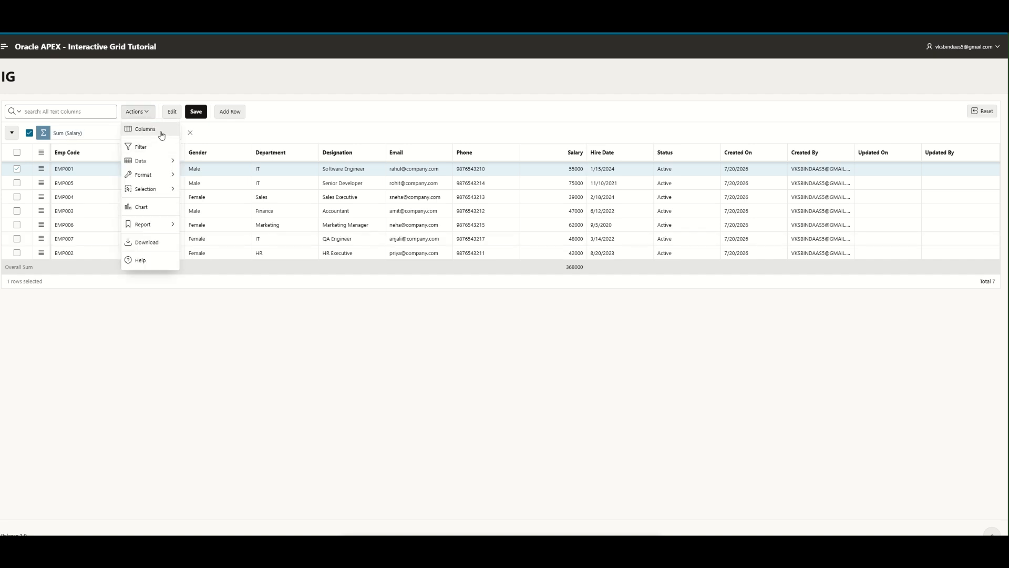
mouse_move(166, 162)
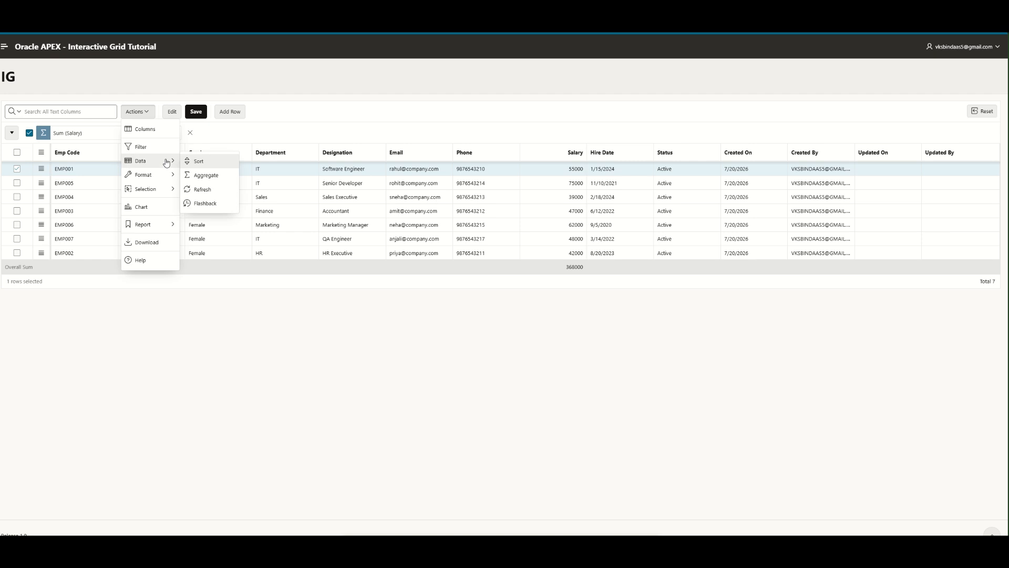
click(205, 175)
click(521, 275)
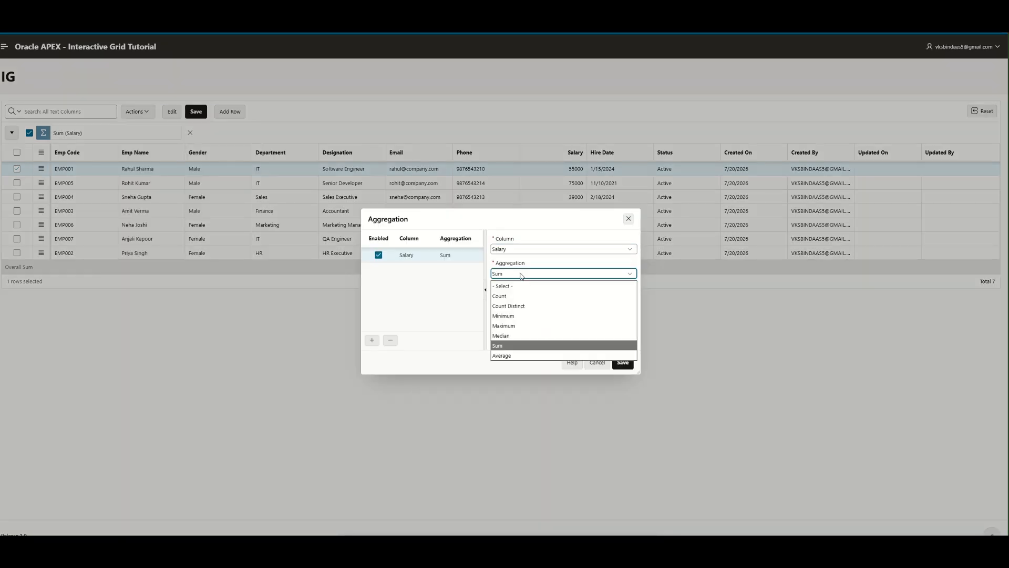
click(527, 336)
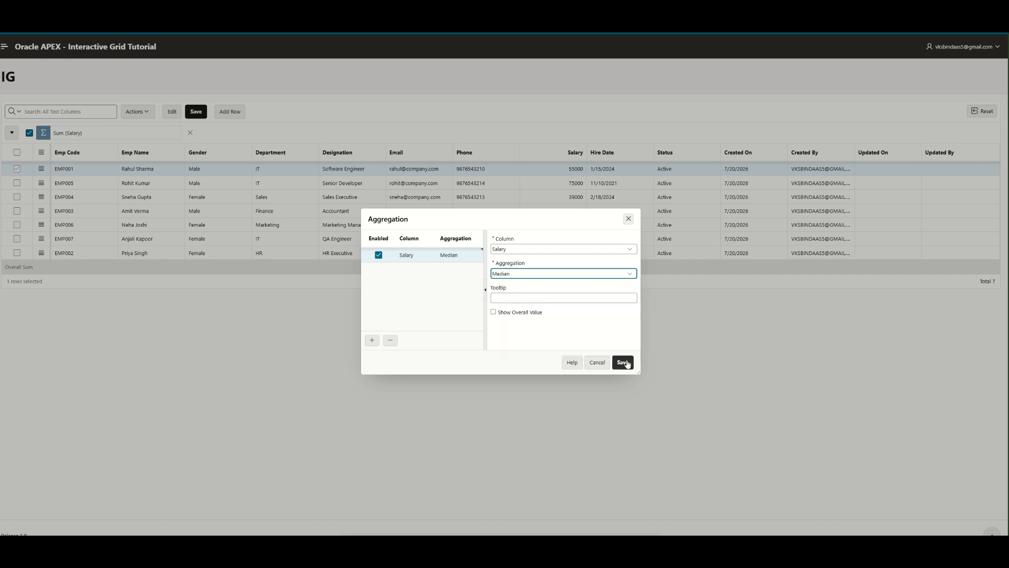
click(623, 362)
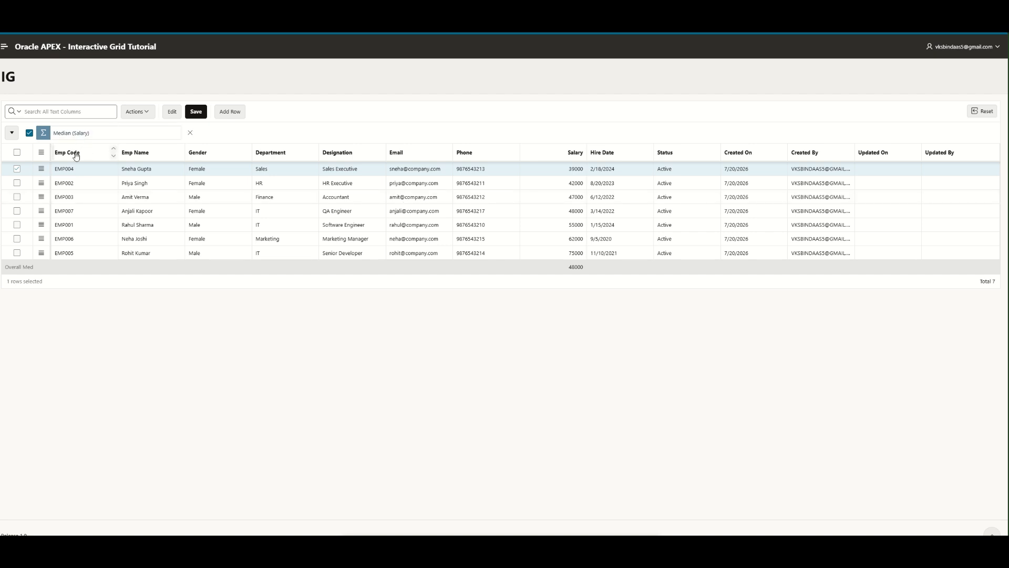
click(571, 256)
click(565, 208)
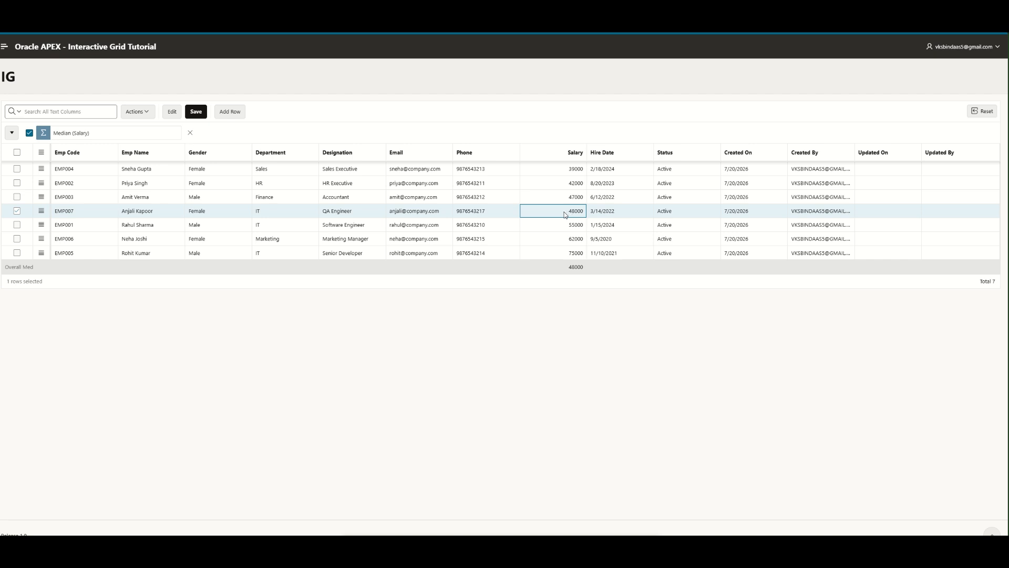
- Switch the Salary aggregation from Median to Average, showing about 52571.43
click(140, 112)
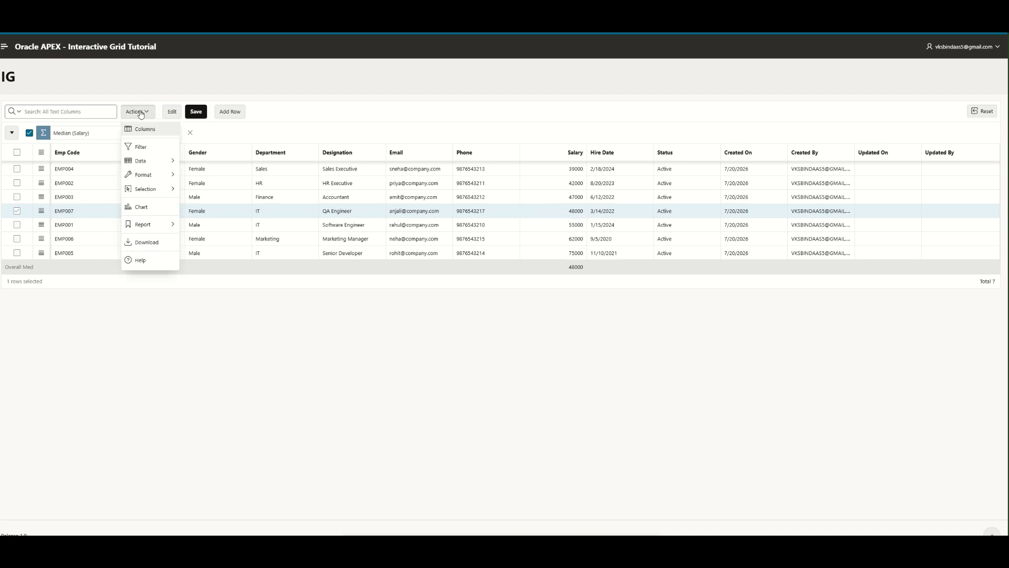
mouse_move(144, 164)
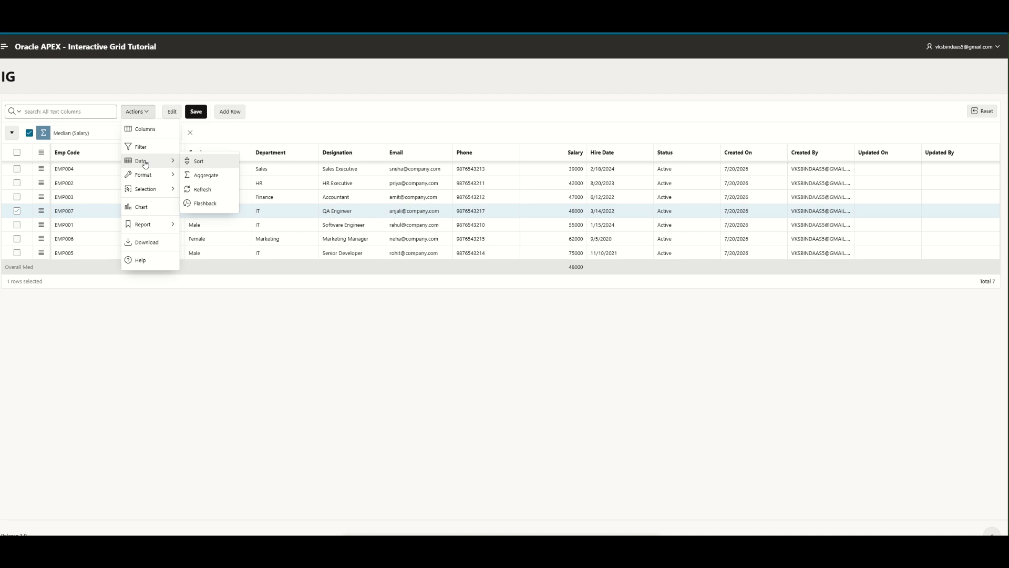
click(206, 175)
click(532, 274)
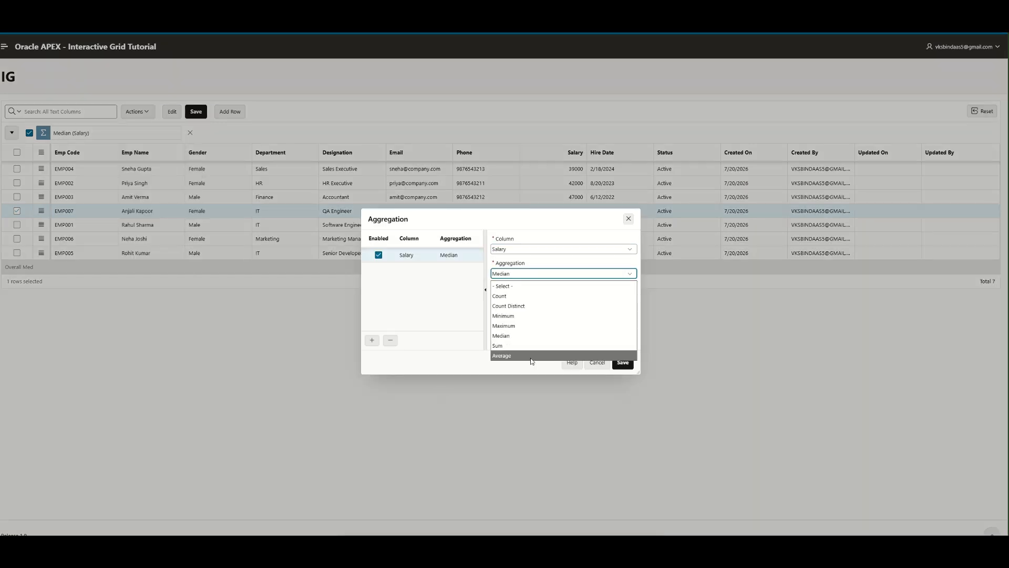
click(623, 374)
click(623, 363)
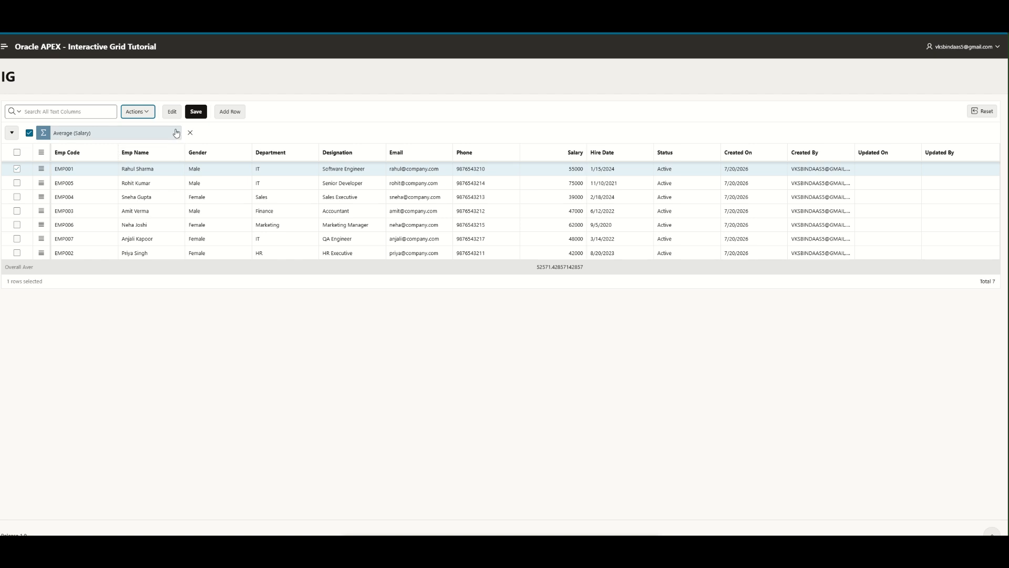
- Remove the Salary average and add empty rows to test whether their Emp Code is editable
click(140, 112)
click(229, 115)
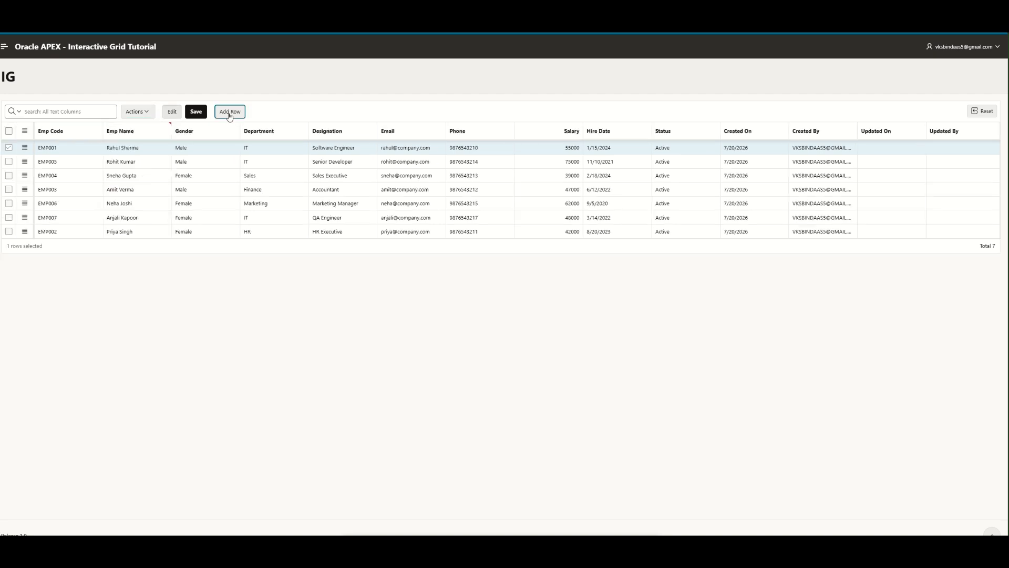
click(87, 162)
click(229, 112)
click(88, 162)
click(229, 113)
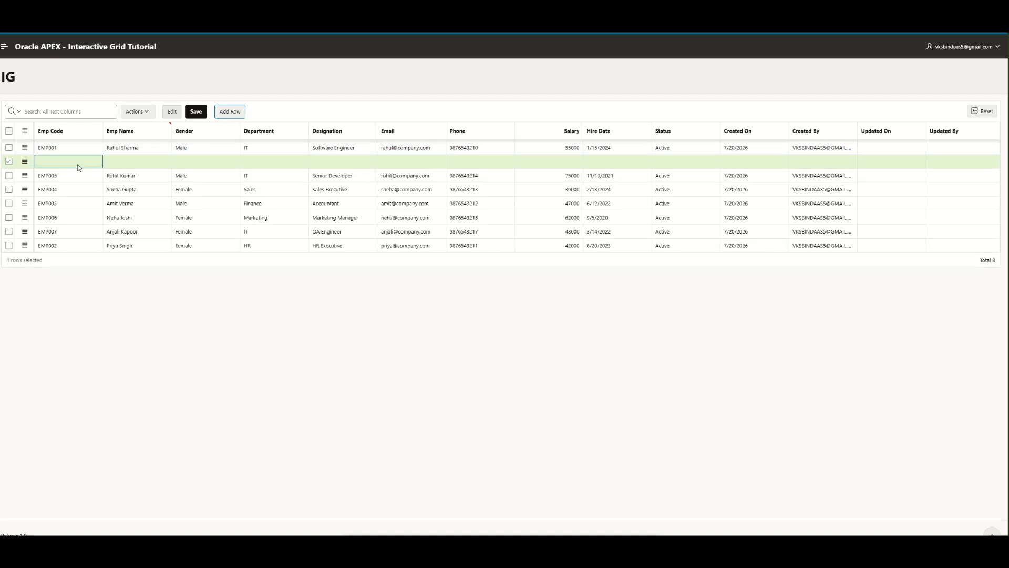
click(87, 162)
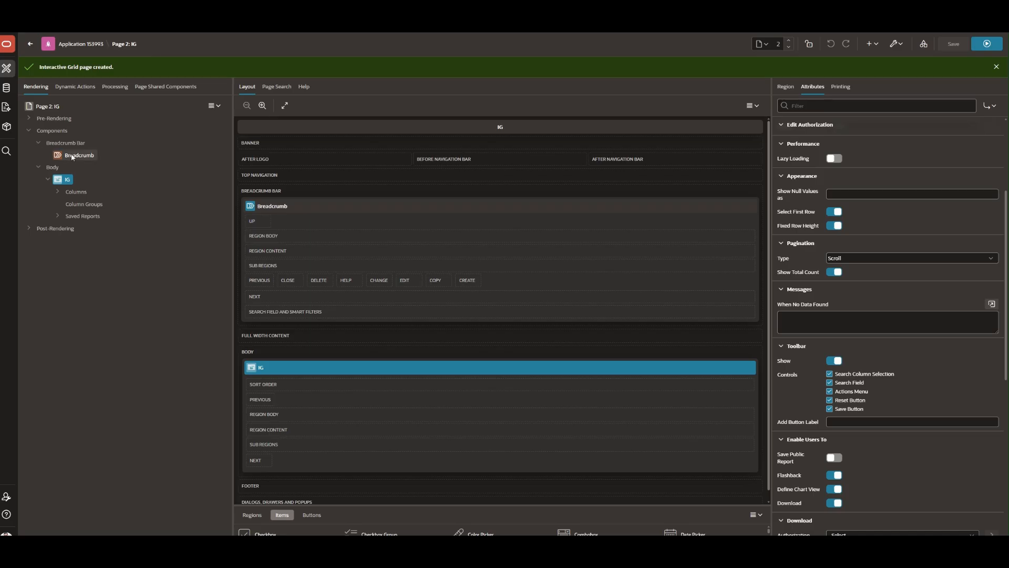
- Set the EMP_CODE column type to Display Only, save and run, and add a blank row
click(844, 156)
text(di)
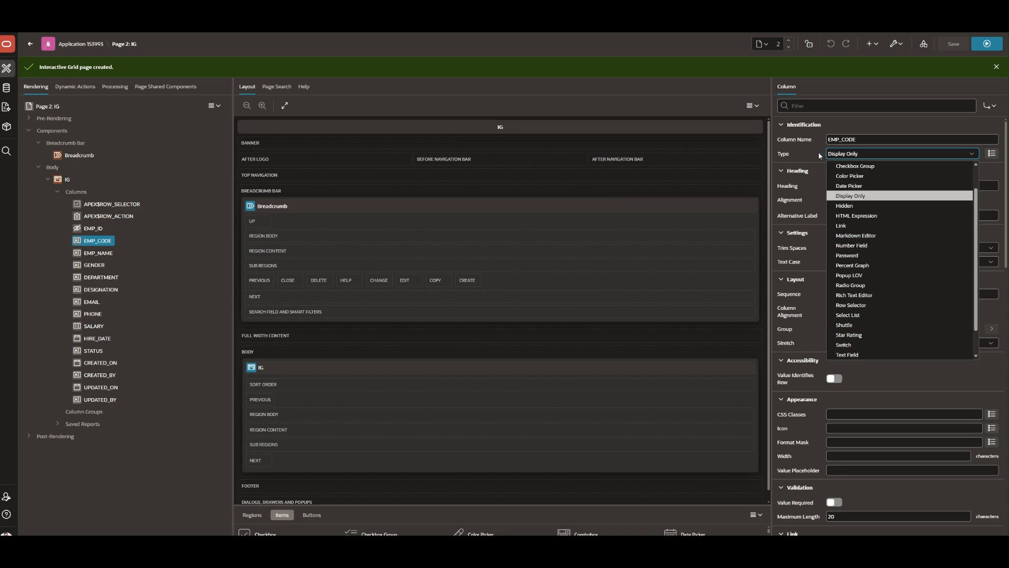
key(Return)
key(ctrl+alt+s)
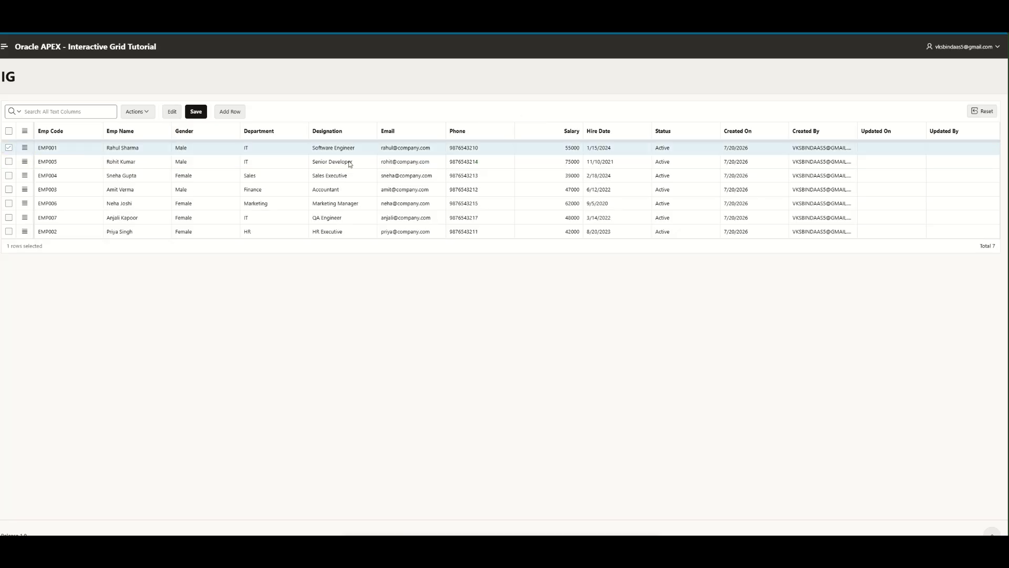
click(235, 114)
- Enter the new employee's name, Male gender, Software Engineer and the suggested email address
click(120, 160)
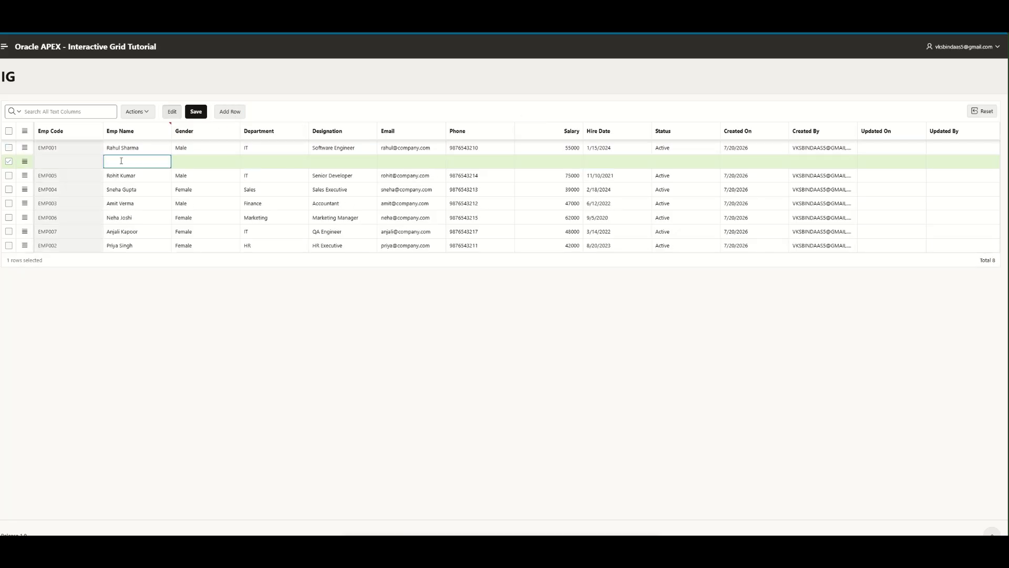
key(Tab)
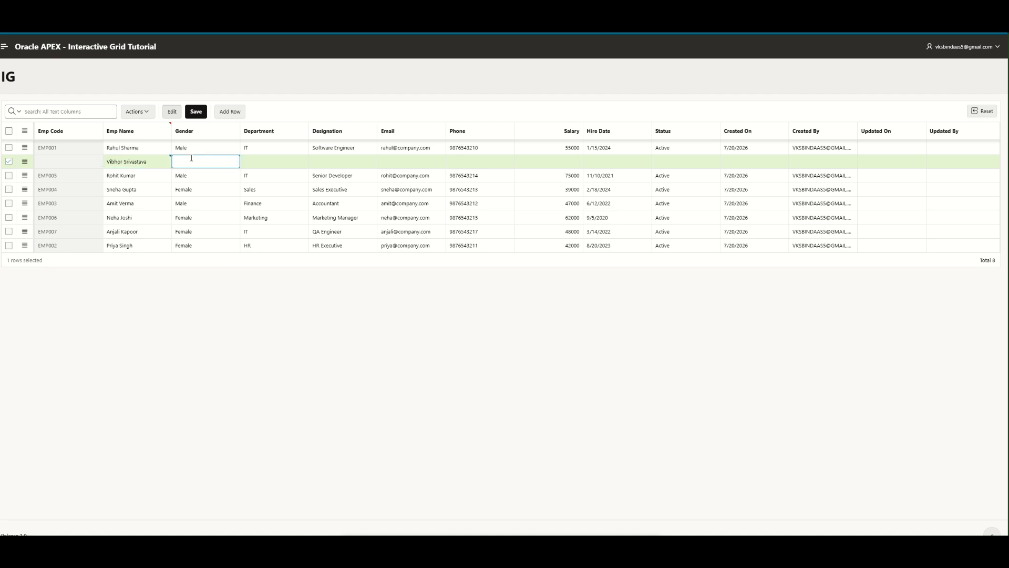
text(Male)
key(Tab)
key(Tab)
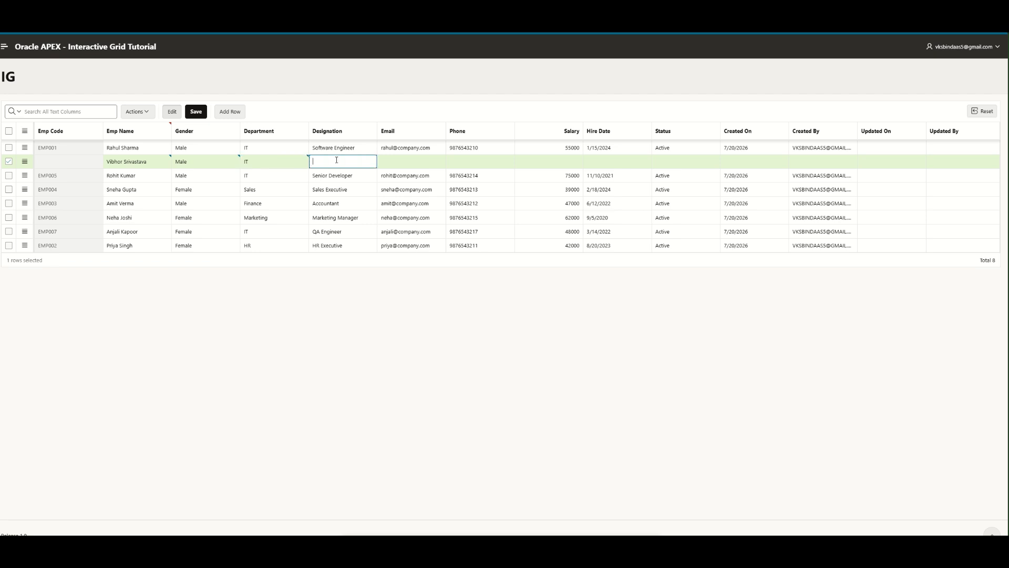
text(Software Engineer)
key(Tab)
text(v)
key(Down)
key(Return)
- Fill in the phone number, salary 60000, hire date 7/20/2026 and status Active, then save
click(476, 159)
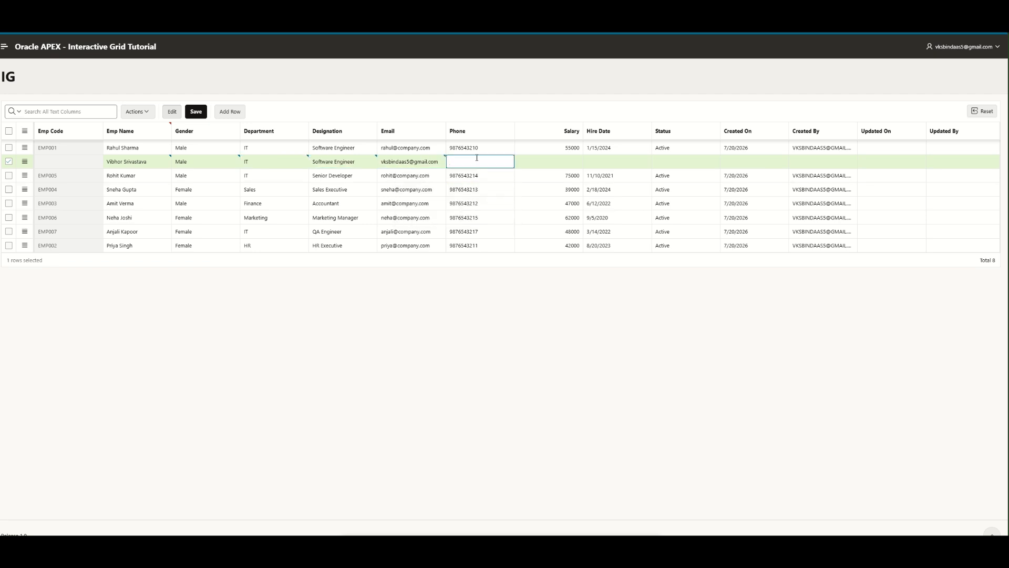
click(575, 158)
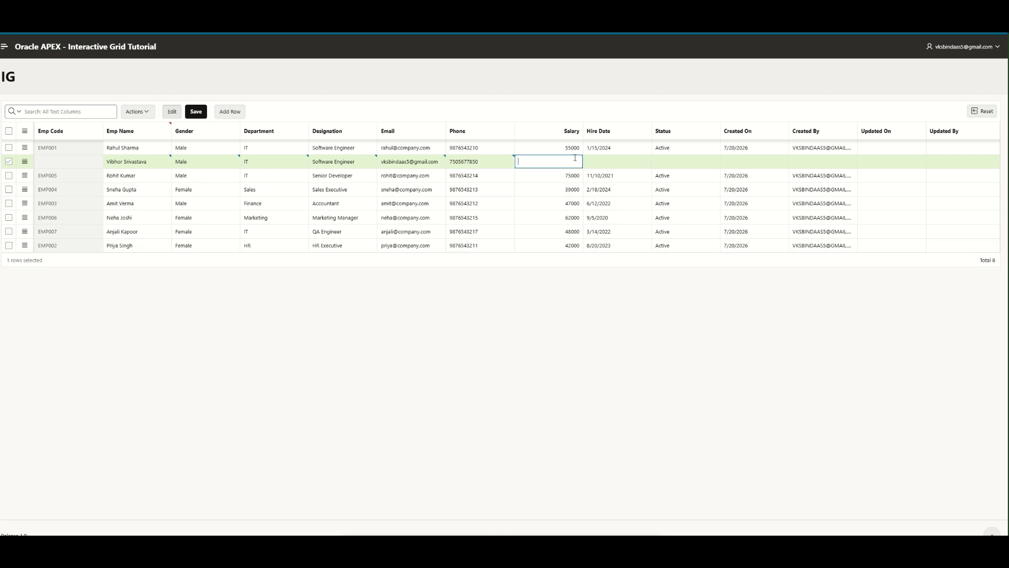
text(60000)
click(595, 162)
click(699, 314)
click(671, 160)
text(Active)
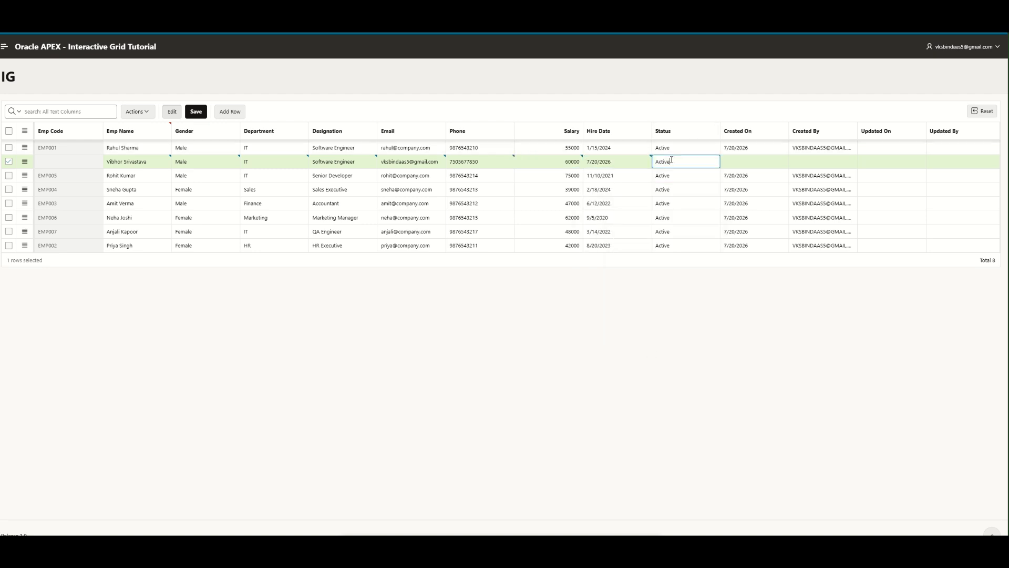
click(196, 112)
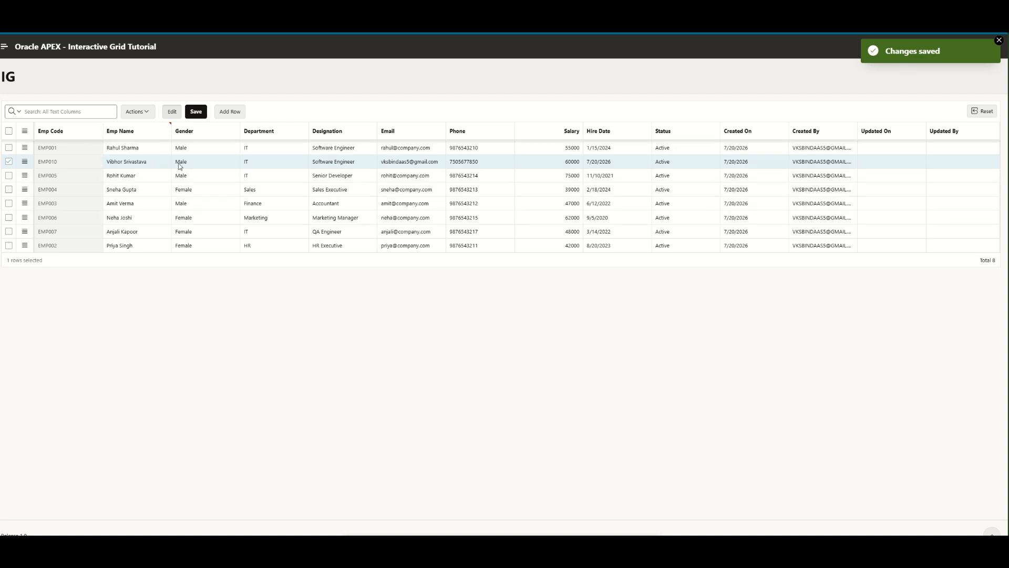
click(25, 161)
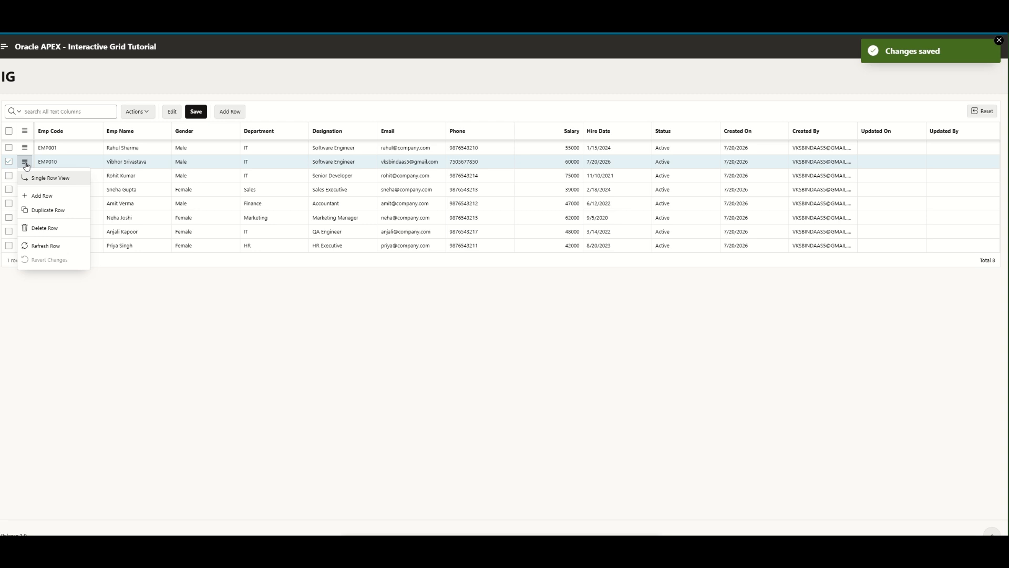
- Duplicate the EMP010 row and show the copy in Single Row View
click(36, 209)
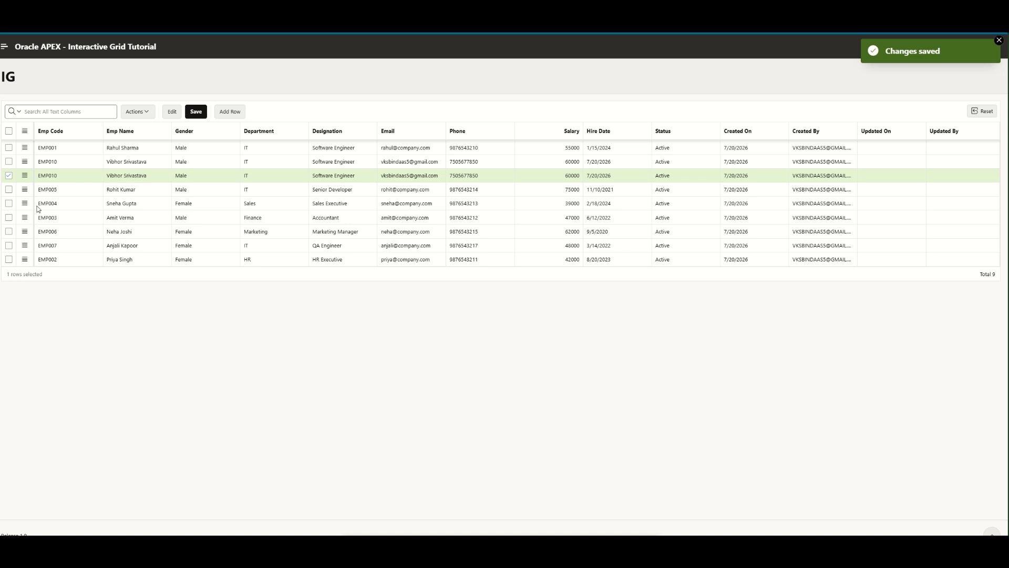
click(24, 176)
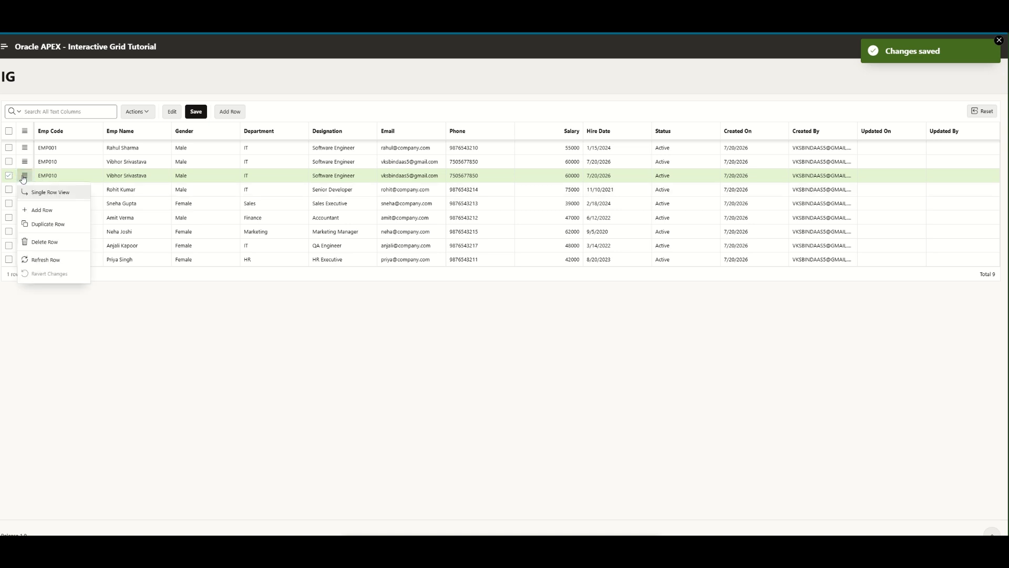
click(45, 260)
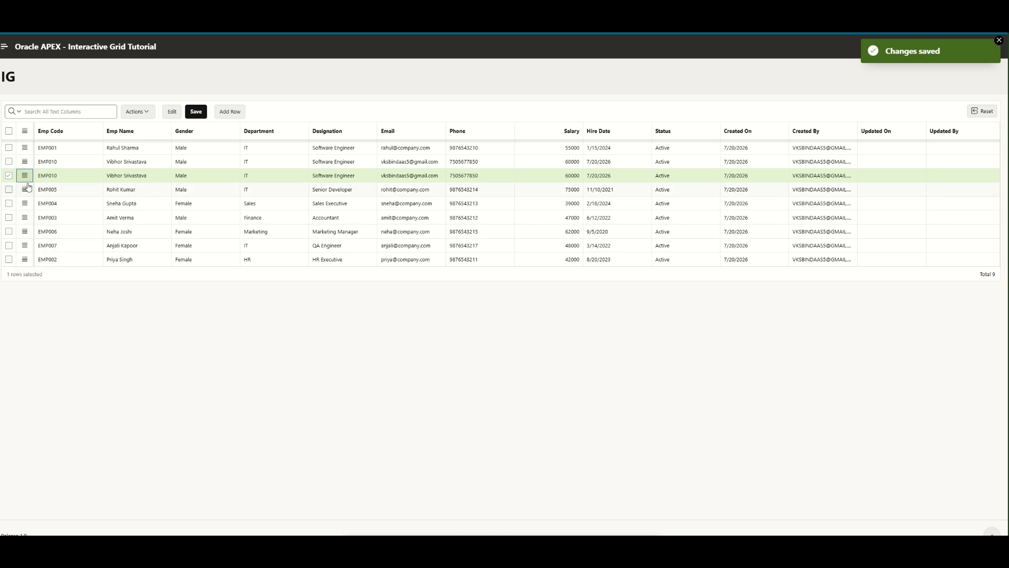
click(25, 176)
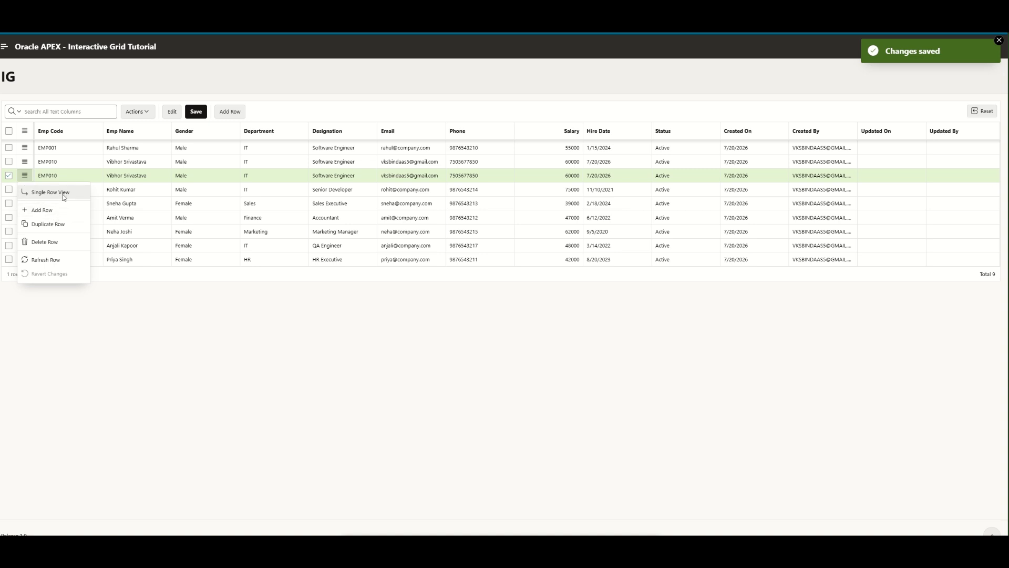
click(51, 192)
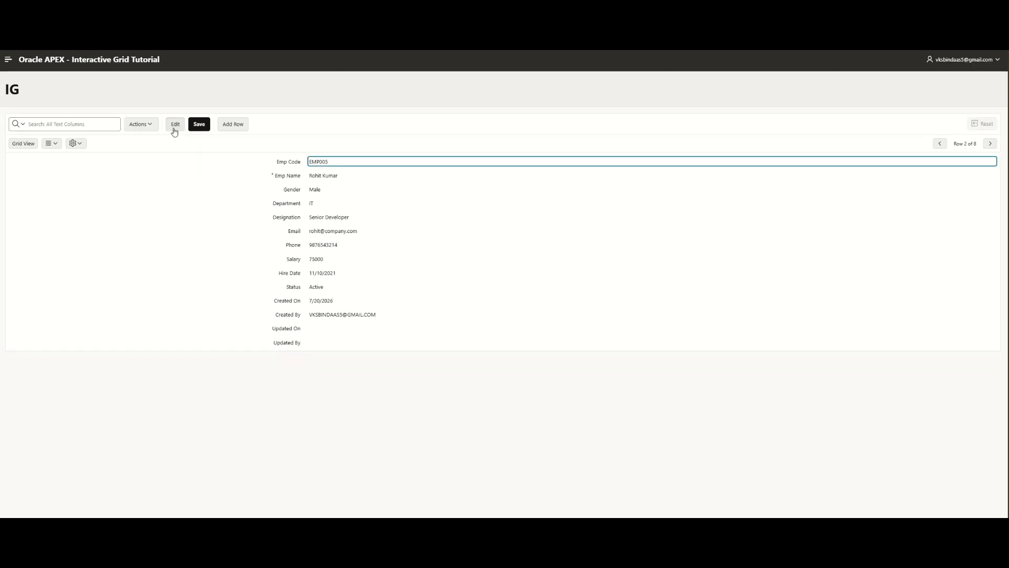
- Replace EMP005's salary 75000 with 900000 in the single-record form, save, and return to Grid View
click(175, 125)
double_click(342, 177)
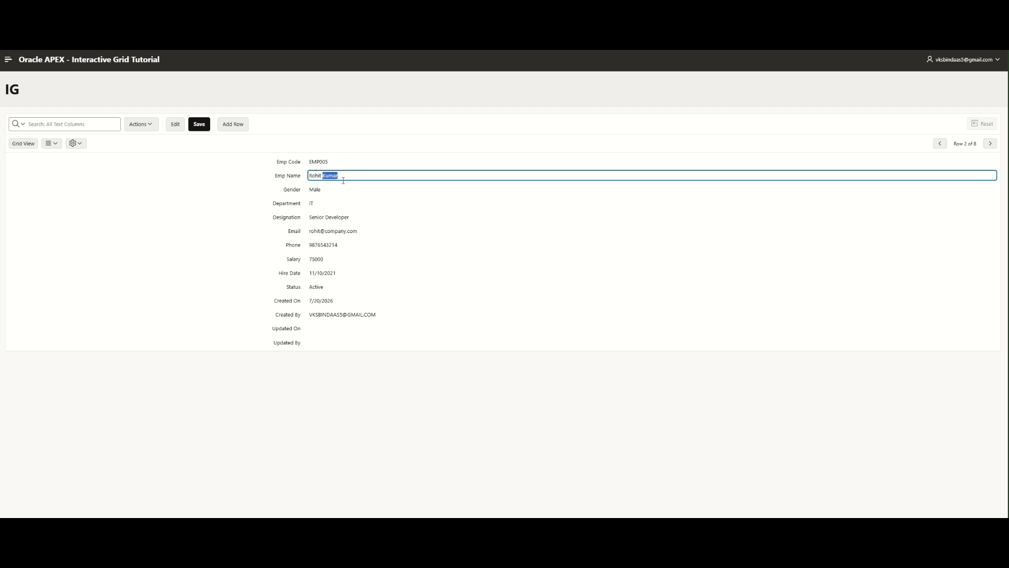
click(351, 190)
click(368, 203)
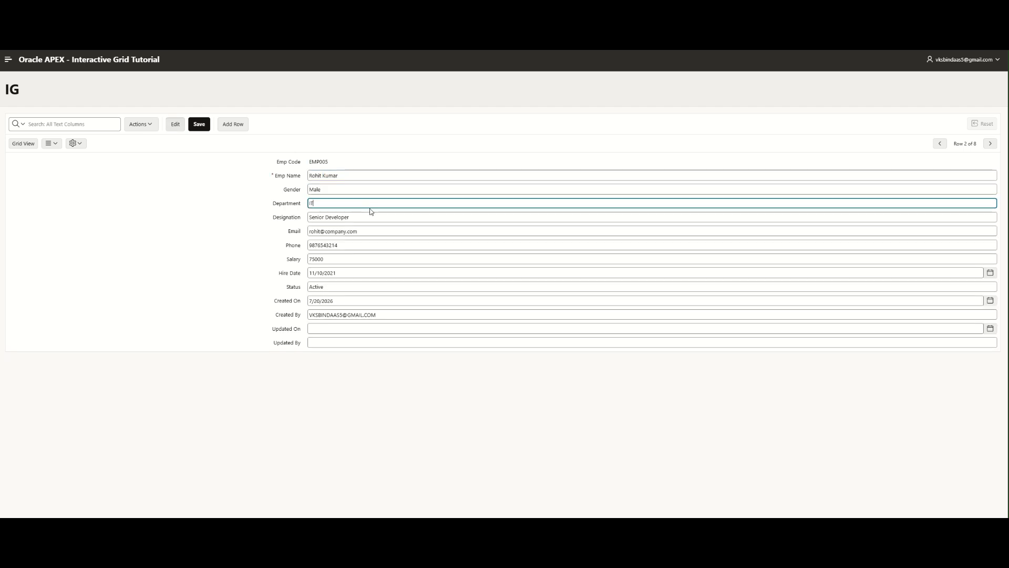
click(363, 245)
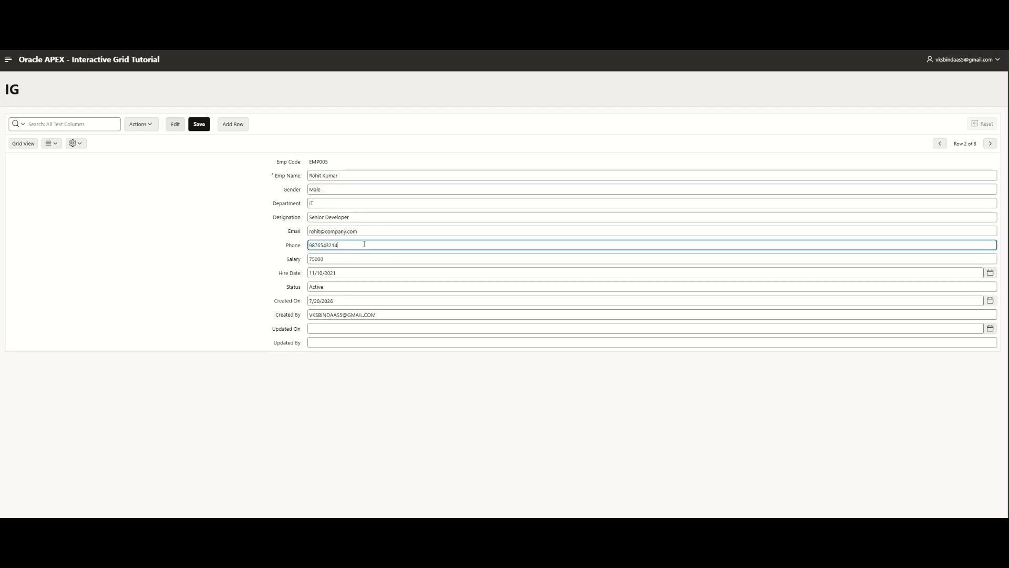
click(349, 259)
drag(349, 259, 309, 259)
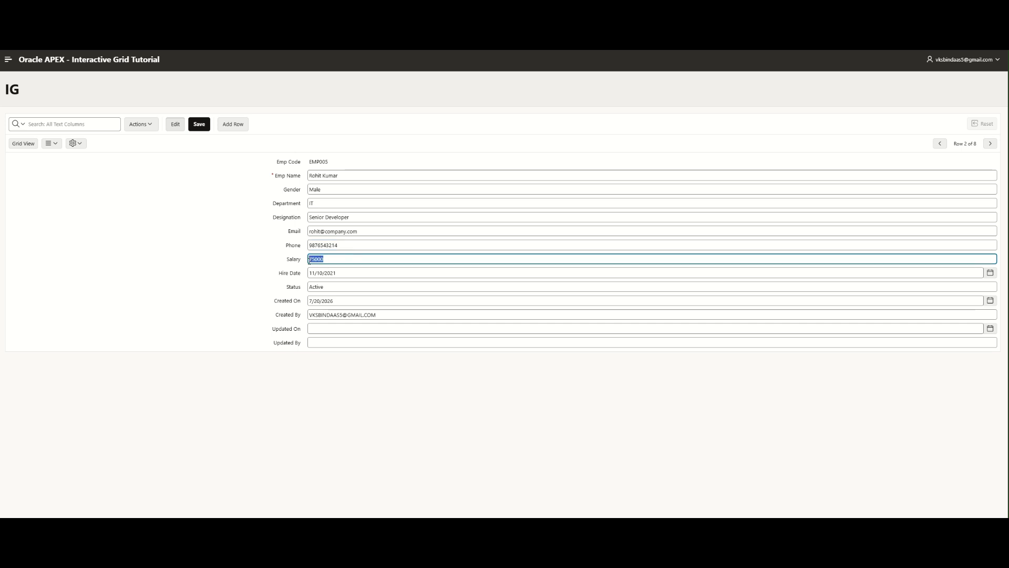
key(BackSpace)
text(900000)
click(197, 125)
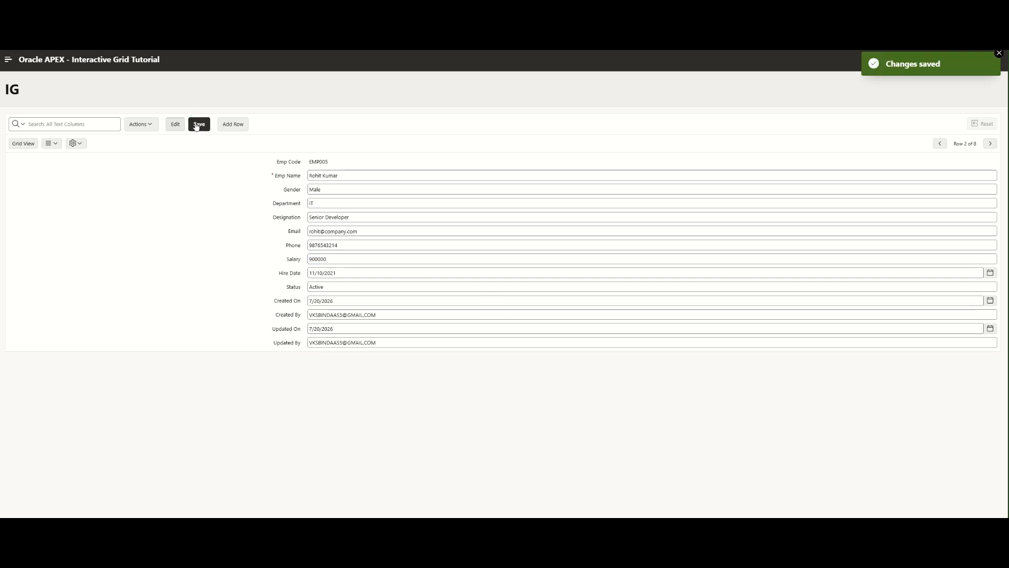
click(26, 144)
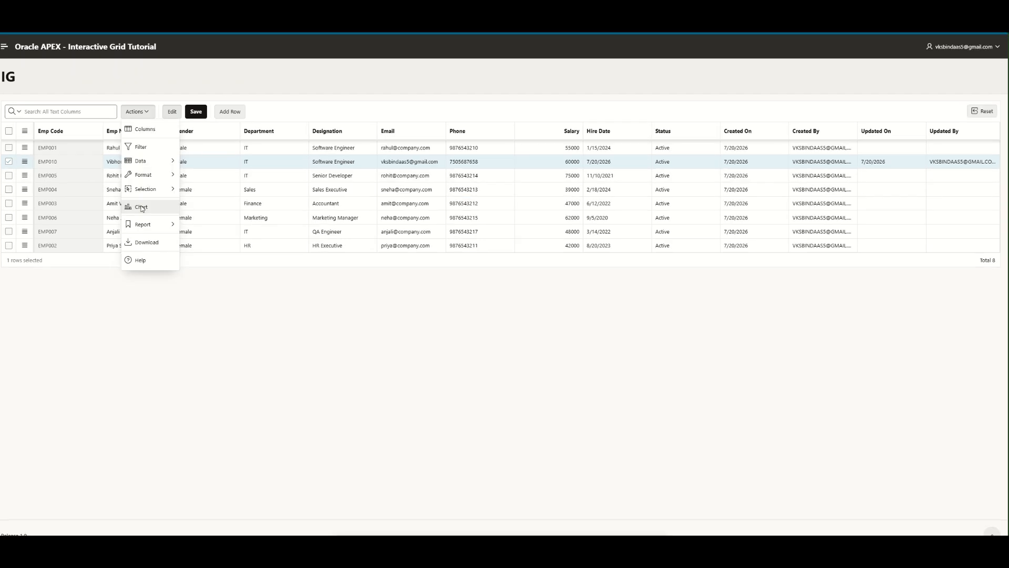
- Configure a Line chart: label Emp Name, value Salary, series Department, Maximum aggregation
click(143, 205)
click(583, 251)
scroll(389, 257, down, 3)
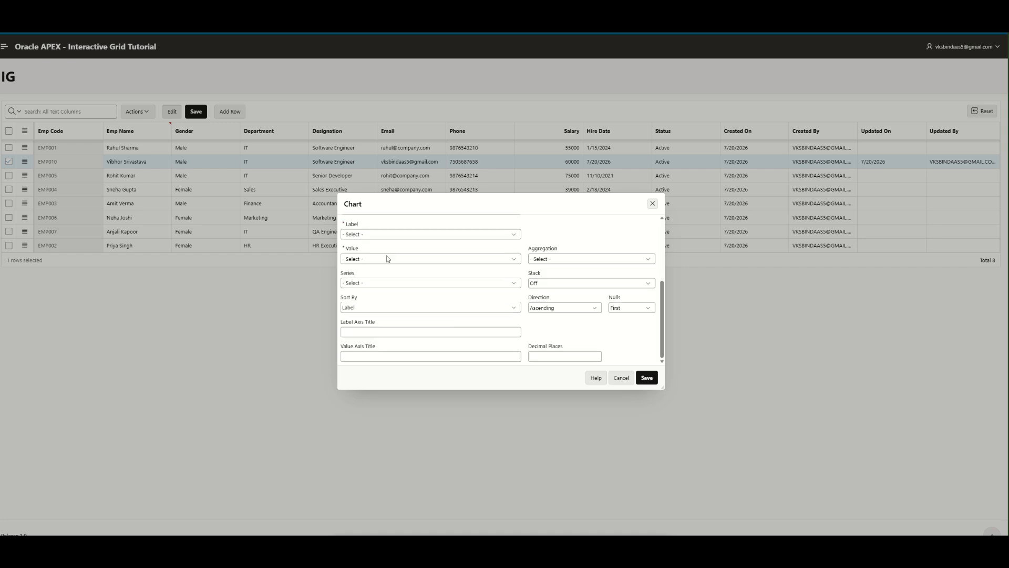
scroll(399, 265, up, 1)
click(412, 276)
click(418, 305)
click(410, 299)
click(406, 321)
click(406, 322)
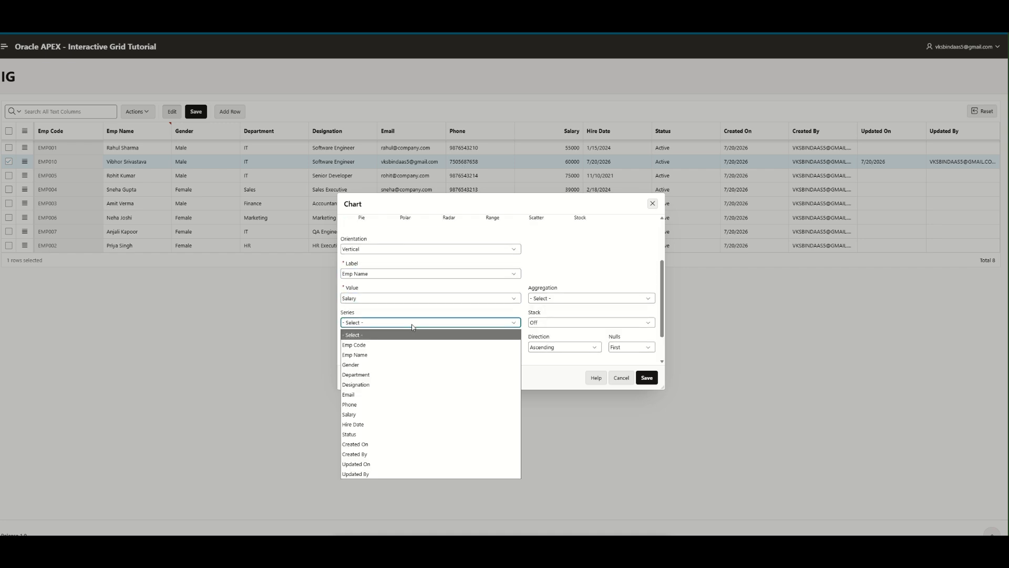
click(421, 376)
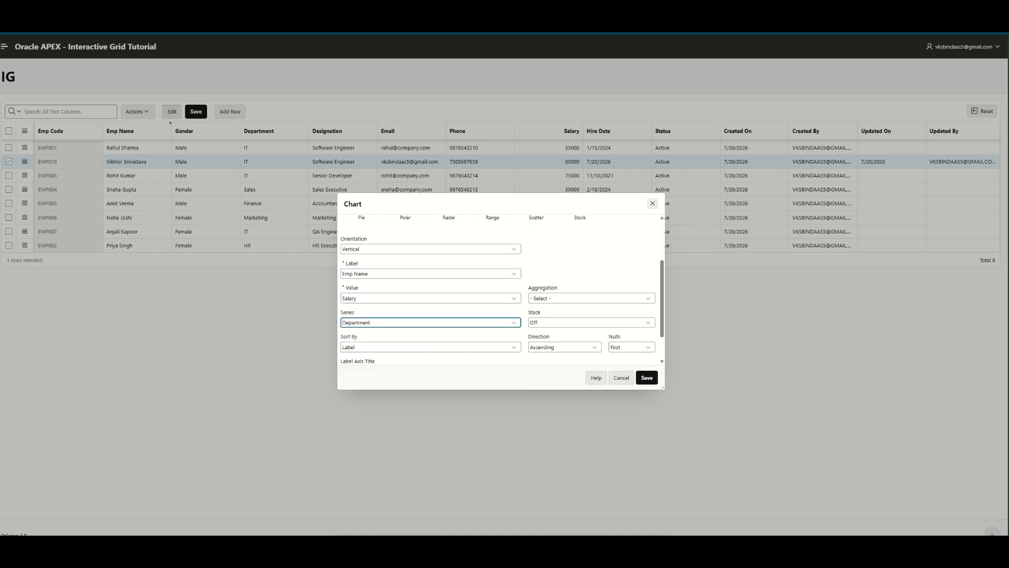
click(549, 299)
click(550, 349)
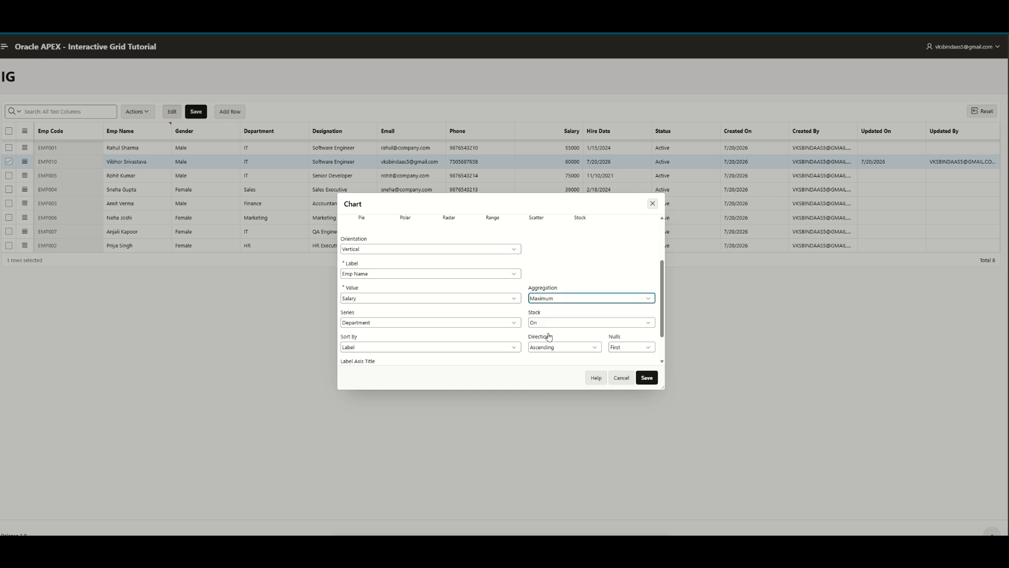
key(Escape)
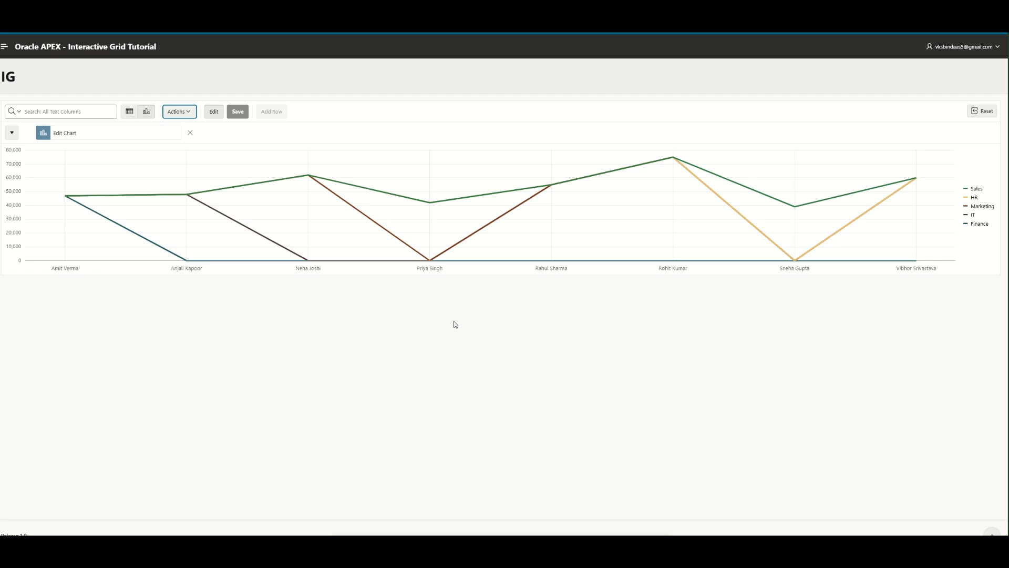
- Switch back and forth between the grid and chart views
click(147, 110)
click(129, 111)
click(147, 111)
click(129, 112)
click(147, 112)
click(129, 111)
click(146, 111)
click(129, 111)
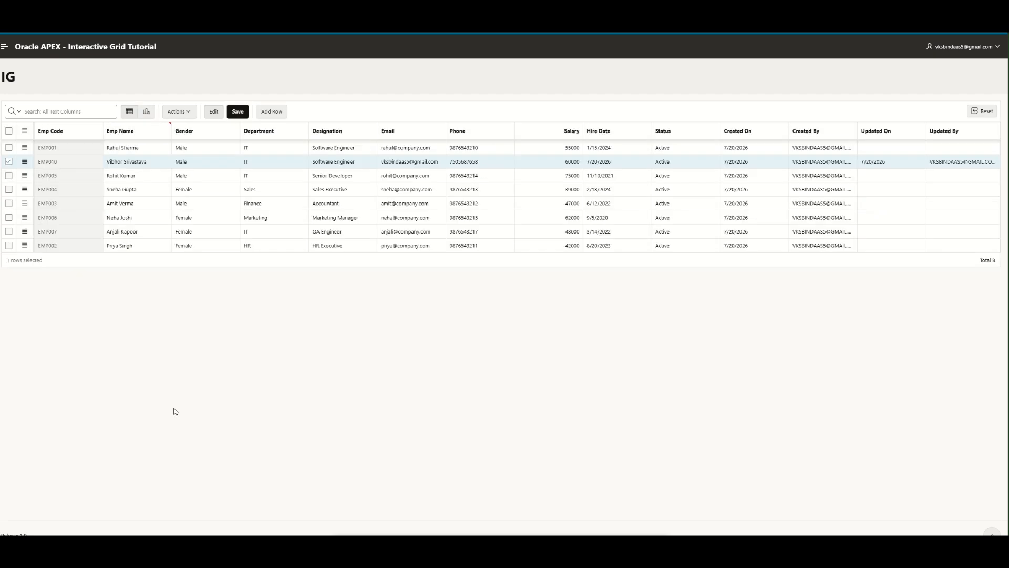
click(142, 112)
click(129, 111)
- Try a Pie chart labelled by Emp Name, sized by Salary with Count Distinct aggregation
click(145, 111)
click(129, 112)
click(145, 111)
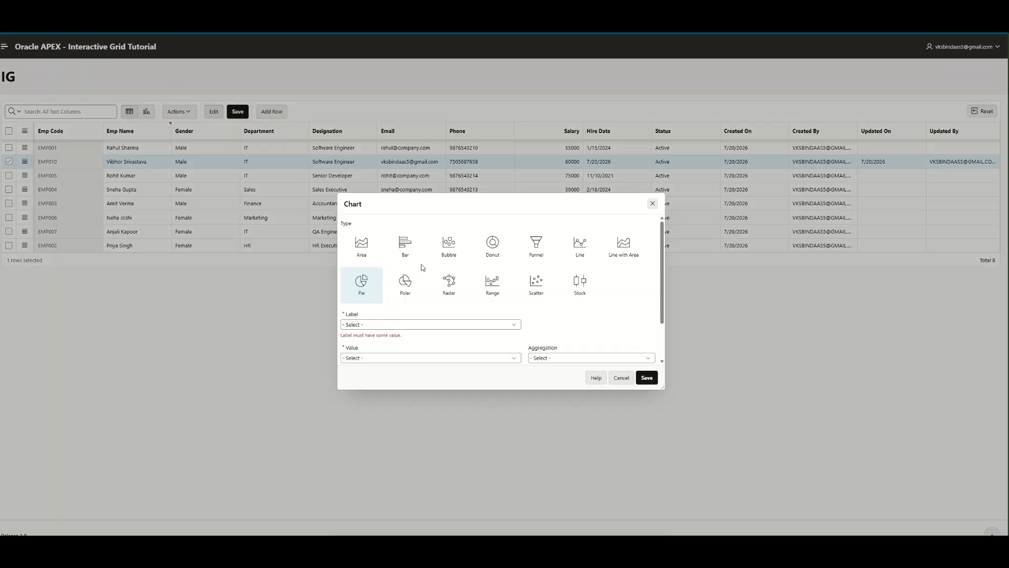
click(376, 298)
click(382, 325)
click(389, 353)
click(403, 308)
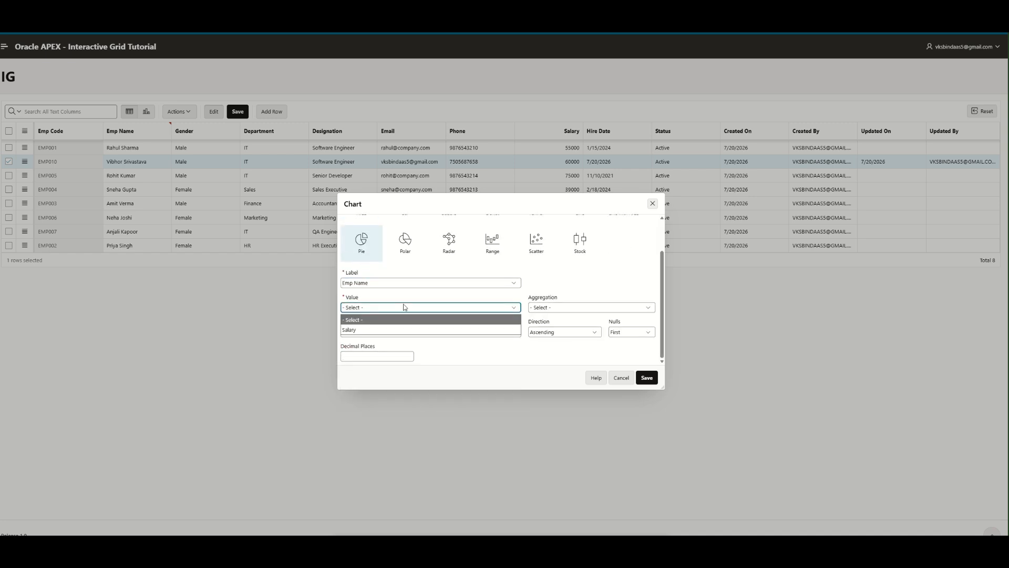
click(402, 324)
click(545, 309)
click(549, 340)
click(646, 377)
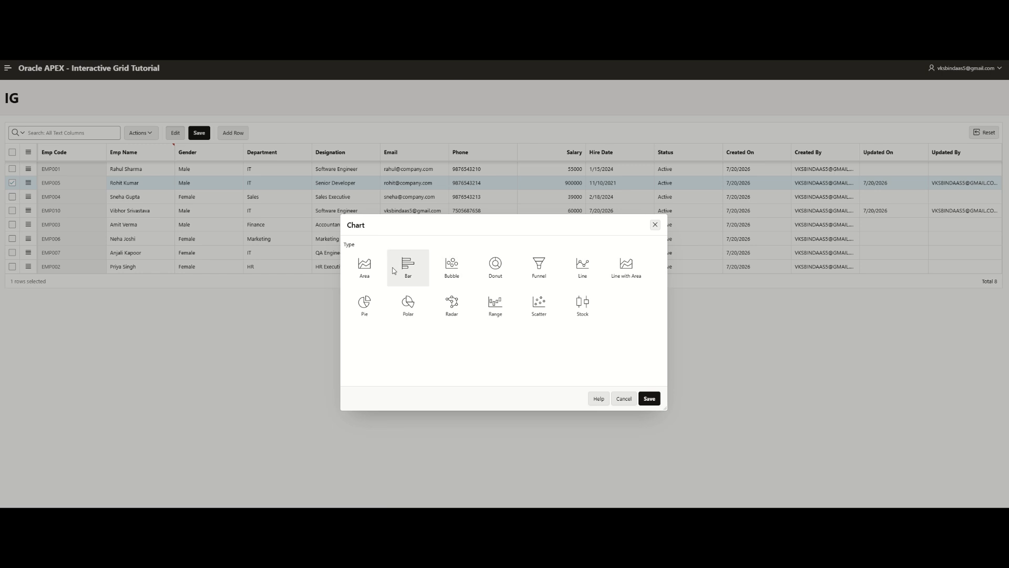
- Save a vertical Bar chart of Salary per Emp Name with Sum aggregation
scroll(430, 309, down, 1)
click(433, 305)
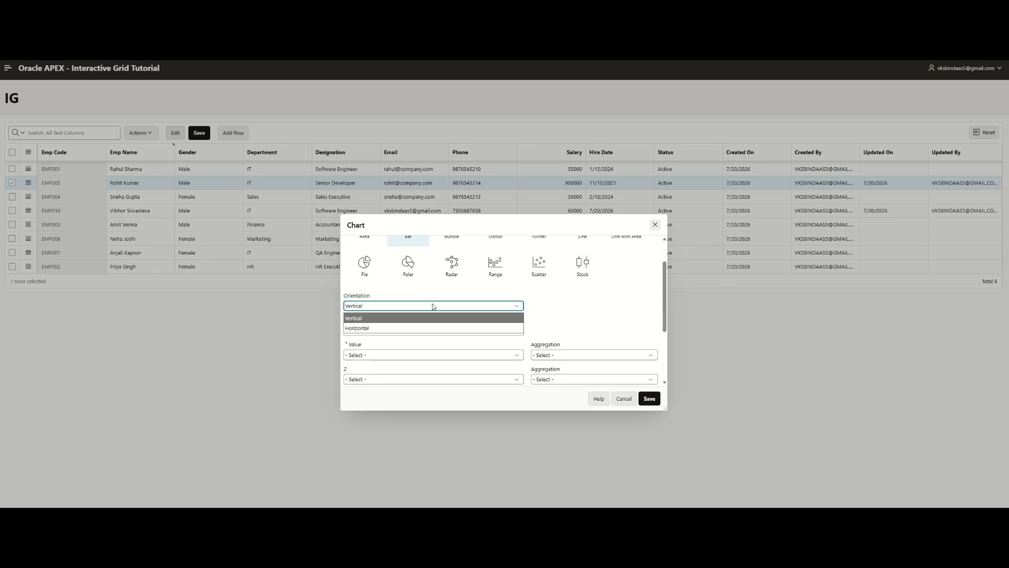
click(434, 317)
click(431, 330)
click(419, 357)
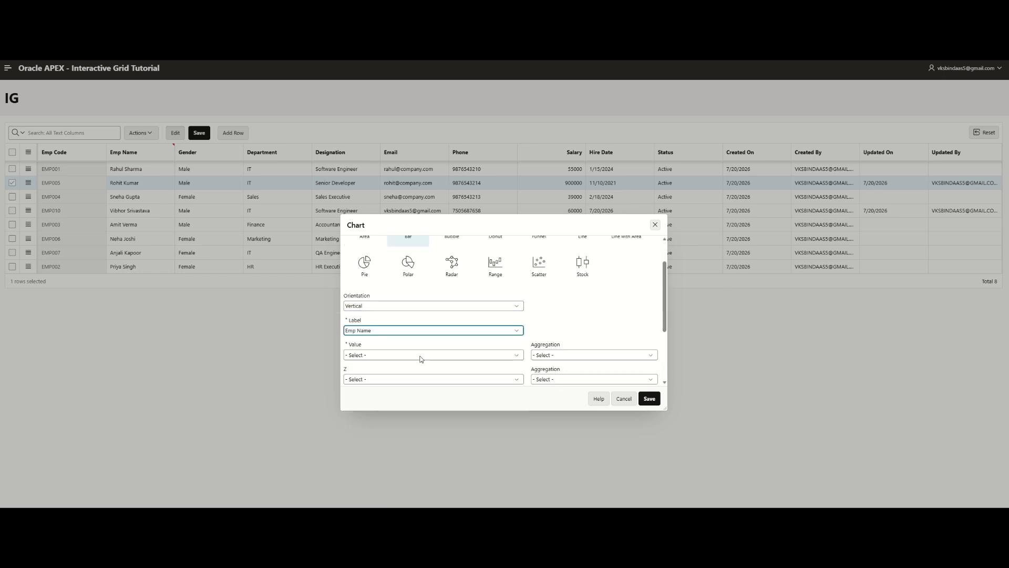
click(420, 377)
scroll(422, 351, down, 1)
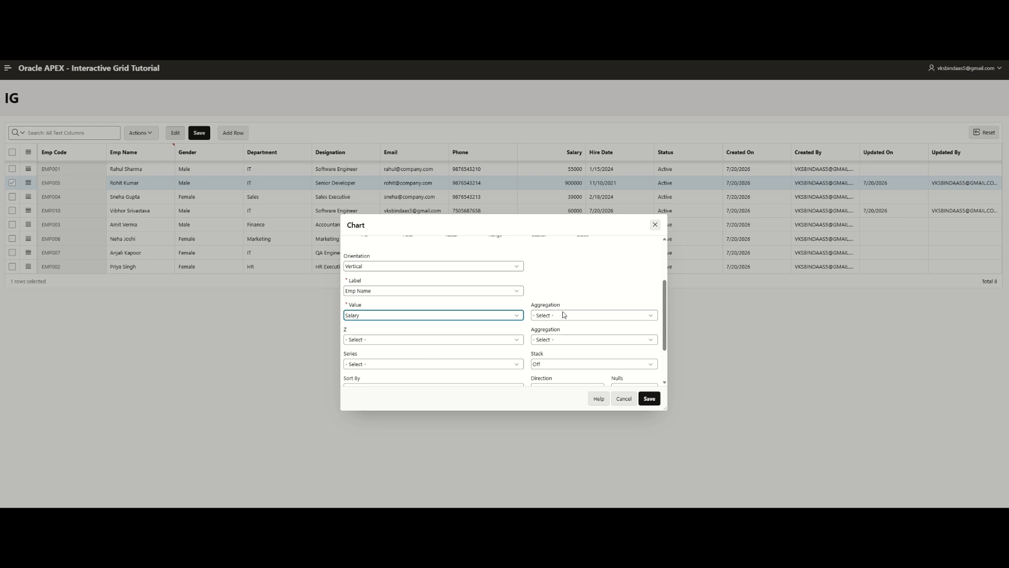
scroll(566, 317, up, 1)
click(588, 354)
click(588, 353)
scroll(587, 341, down, 1)
click(587, 314)
click(588, 387)
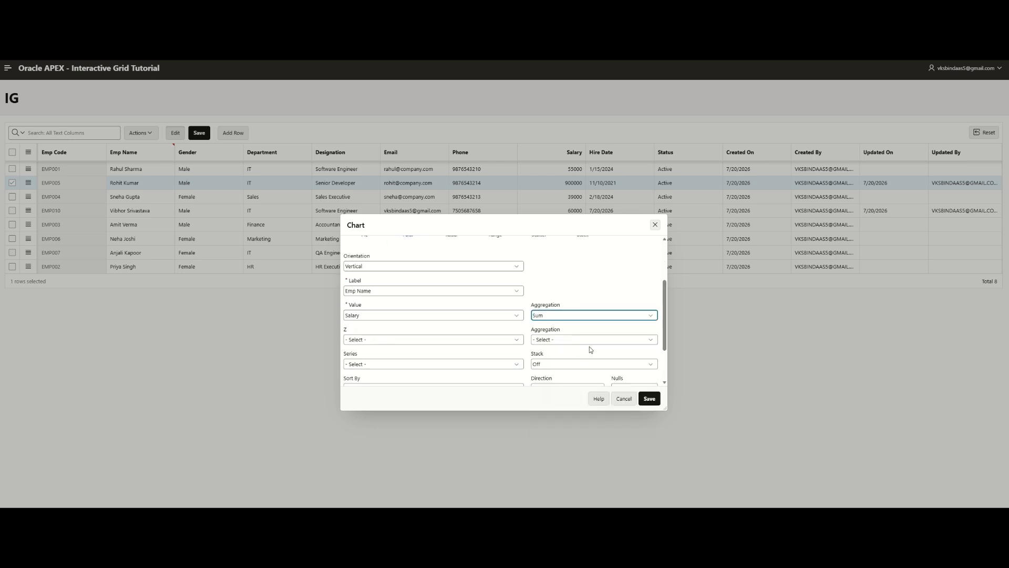
click(650, 398)
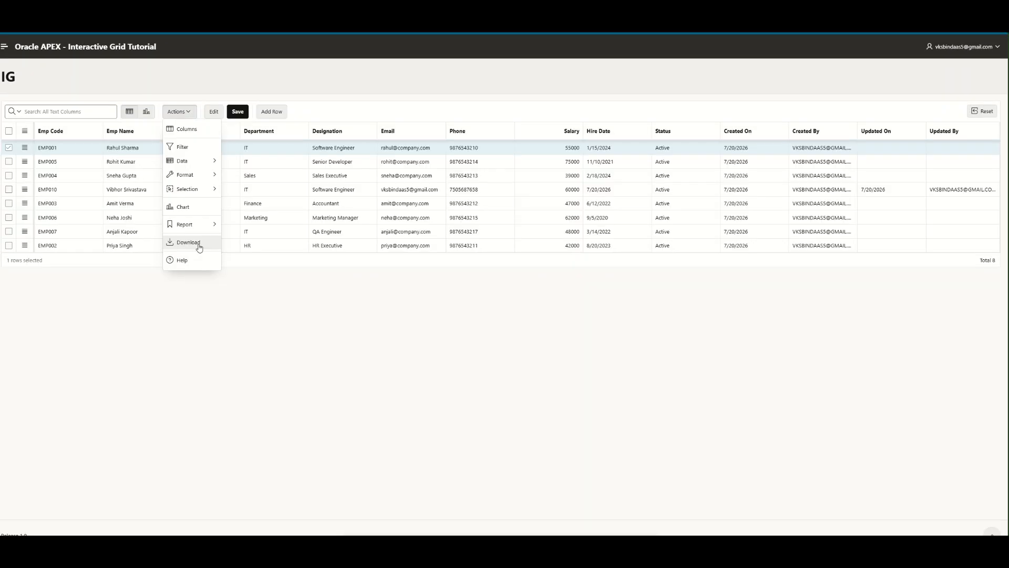
- Choose to send the grid download by email, autofilling the recipient and subject fields
click(199, 243)
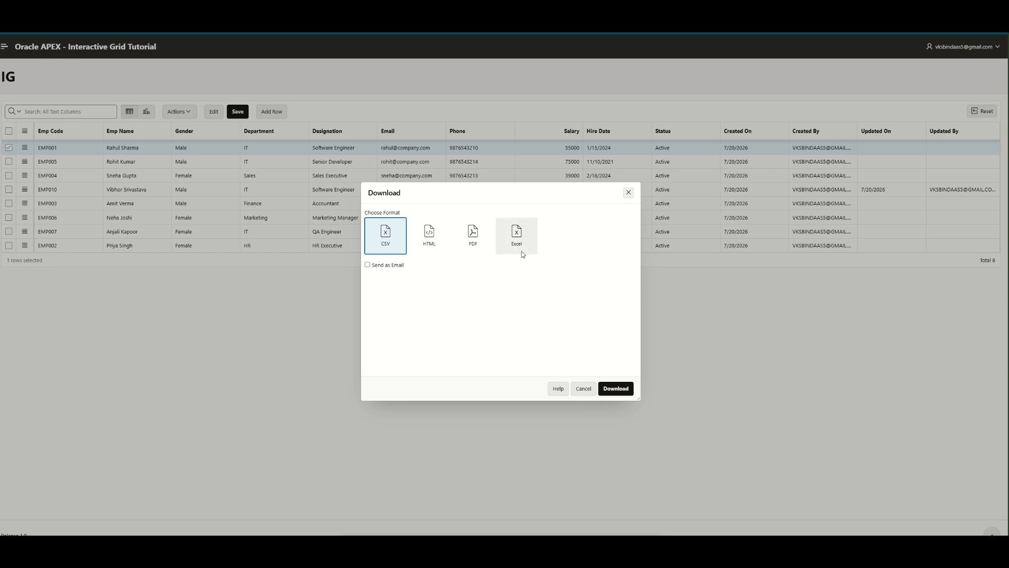
click(373, 267)
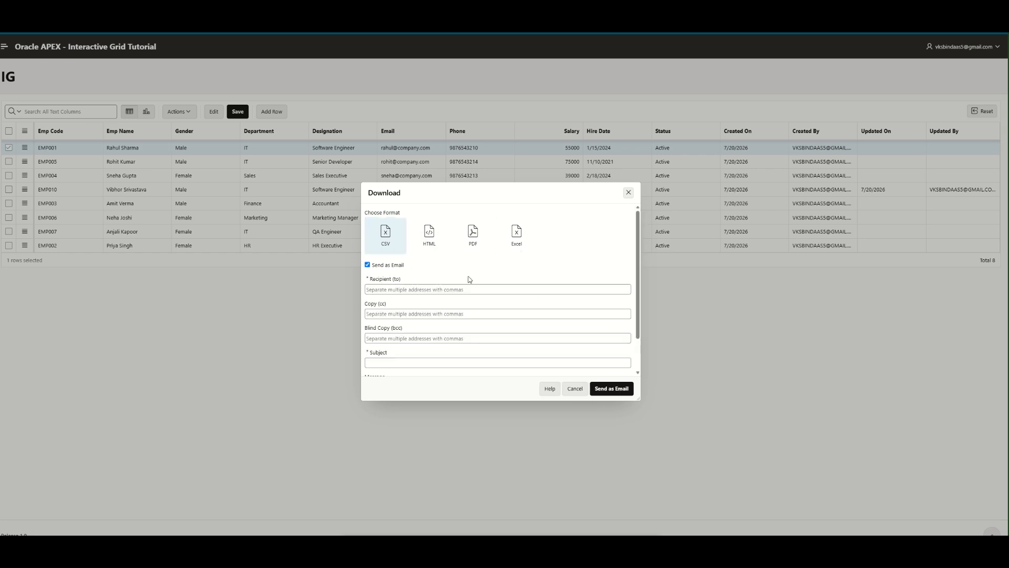
click(461, 289)
click(447, 320)
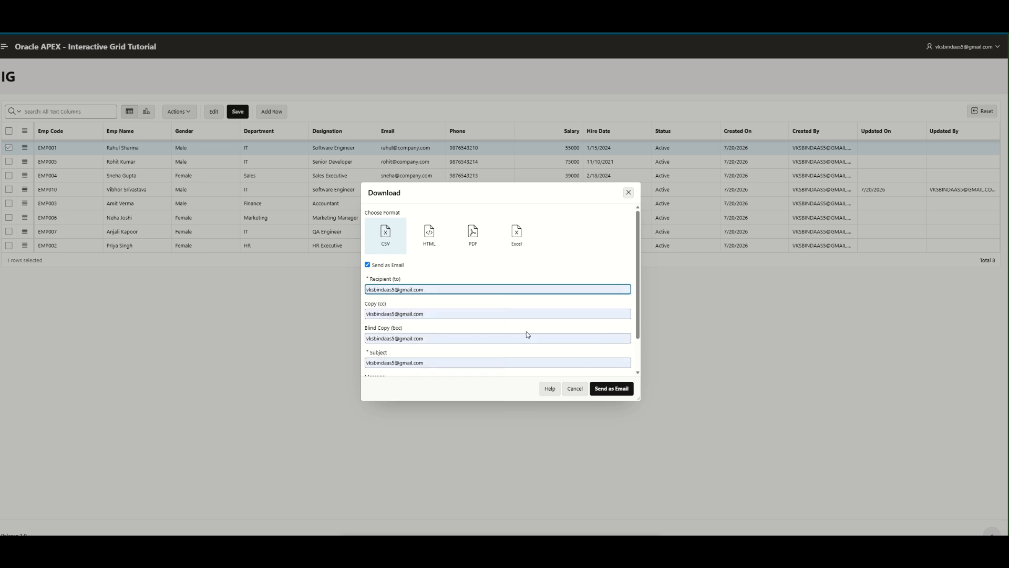
scroll(526, 331, down, 2)
click(404, 349)
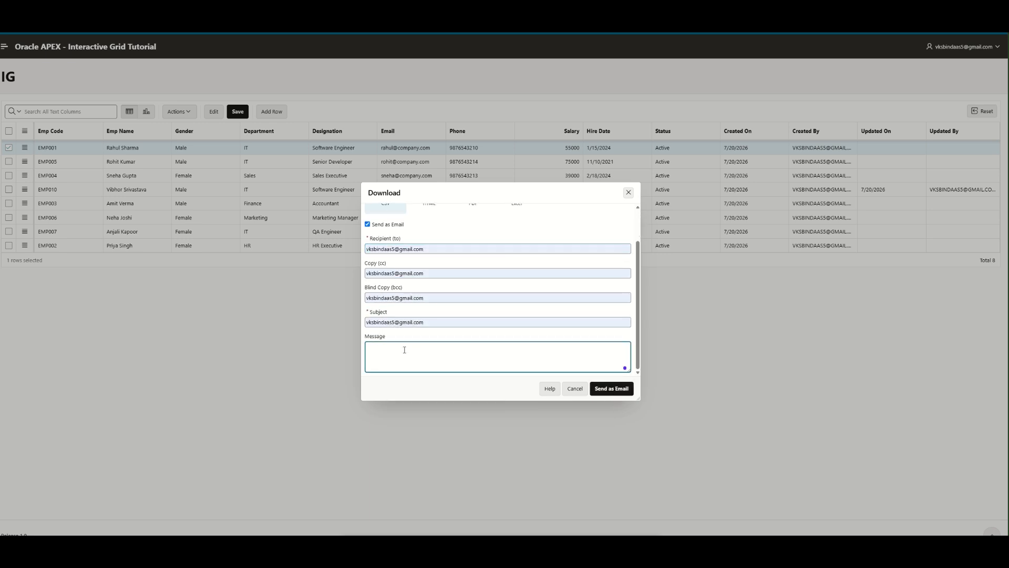
scroll(405, 349, up, 2)
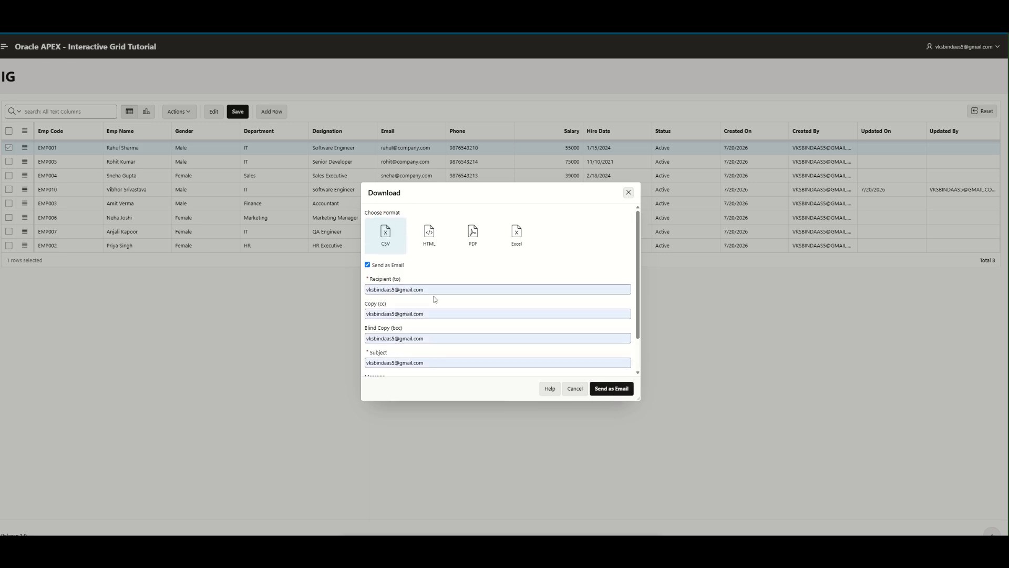
- Select Excel as the file format and send the email
click(469, 235)
click(432, 237)
click(509, 240)
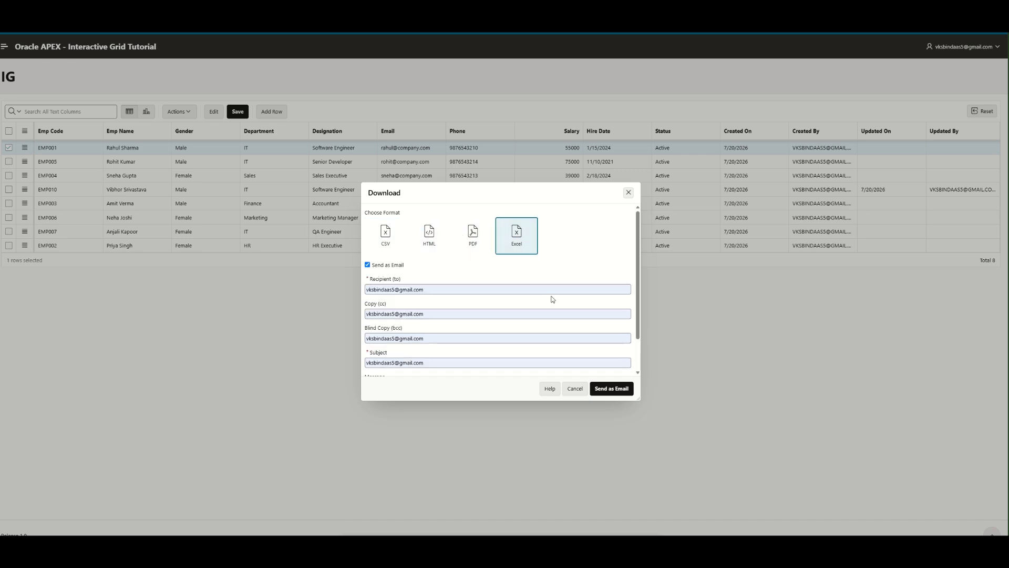
scroll(554, 298, down, 2)
click(612, 389)
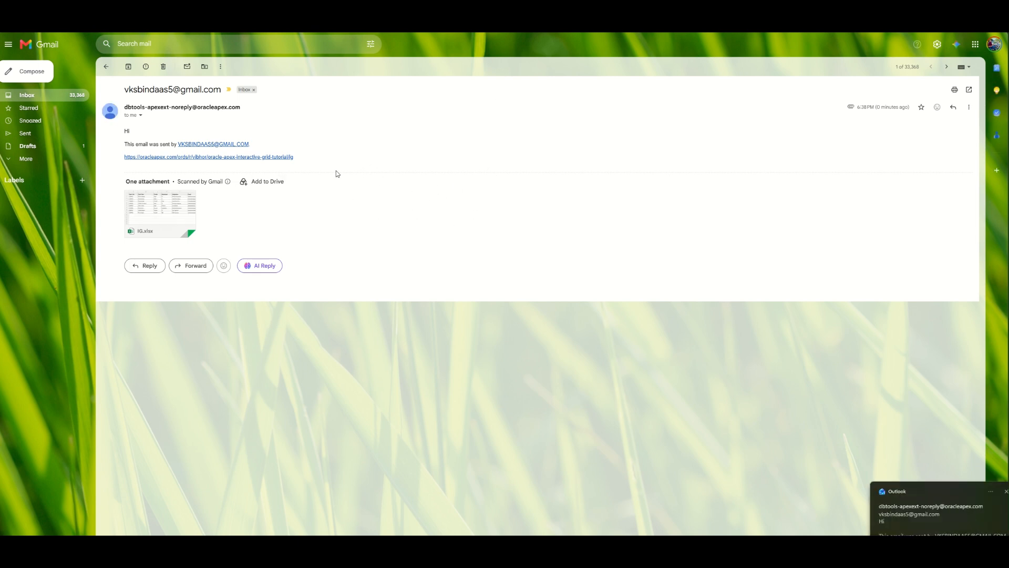
- Download the IG.xlsx attachment and open it in Excel from the browser's downloads
mouse_move(140, 226)
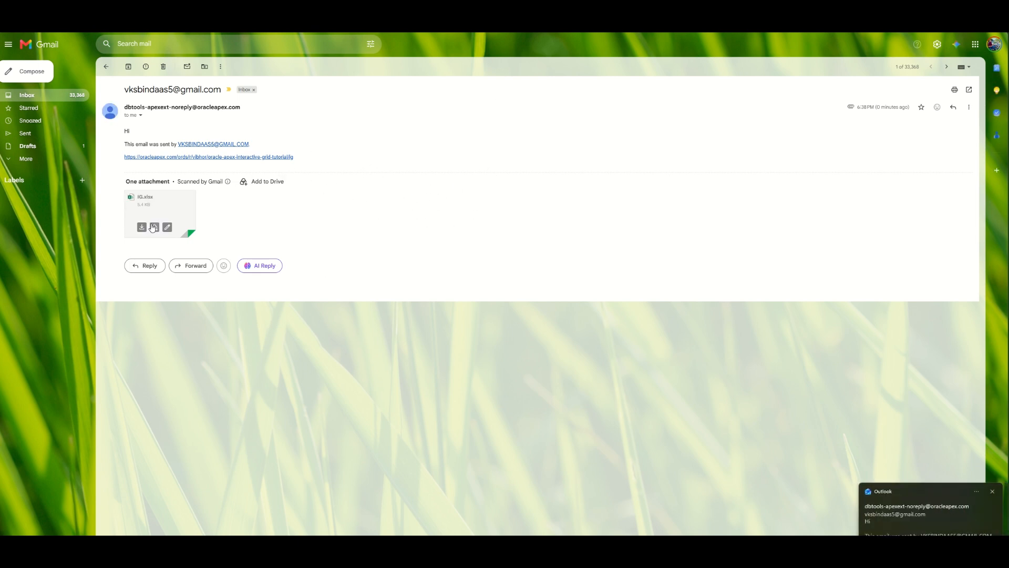
click(140, 227)
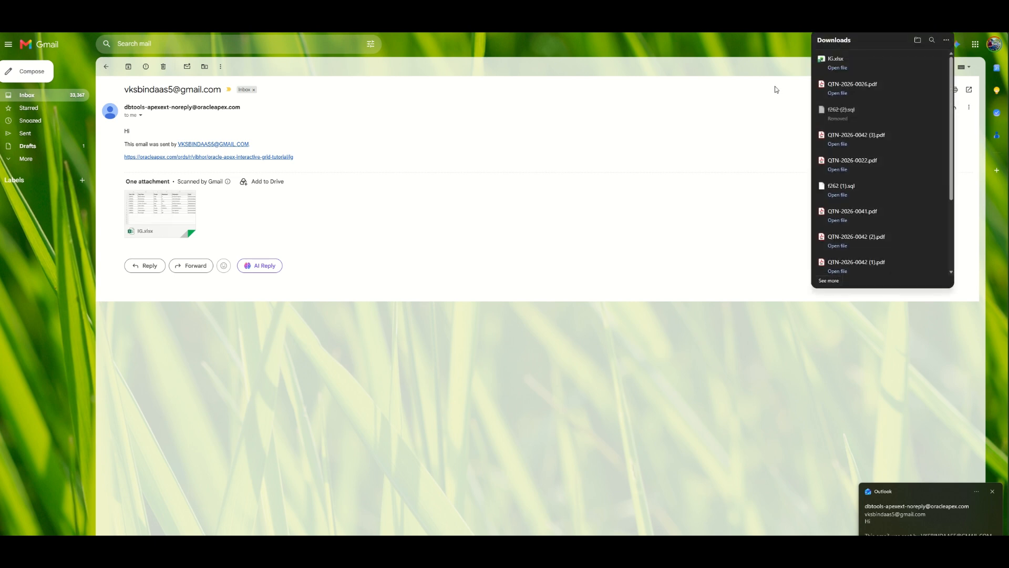
click(874, 65)
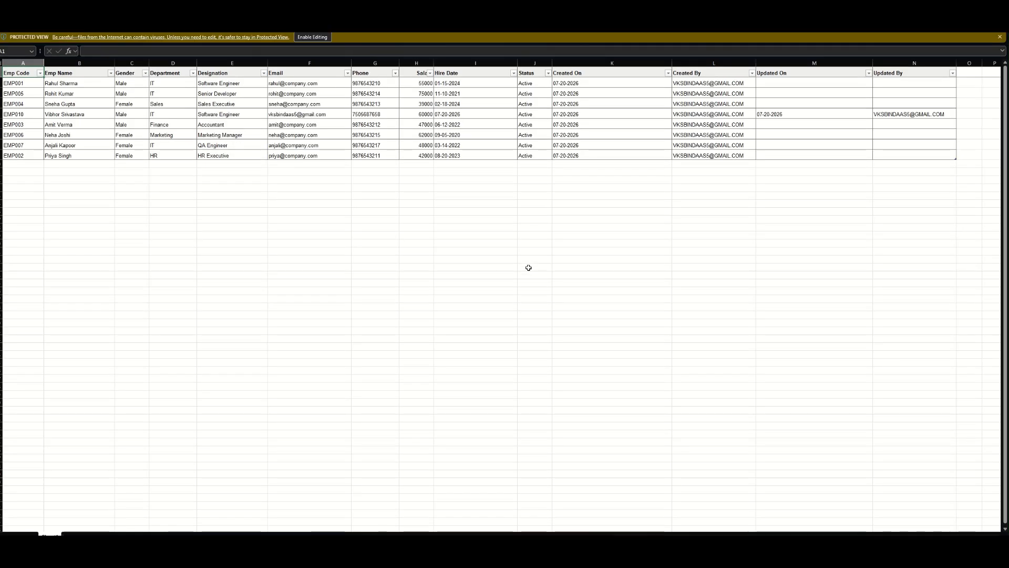